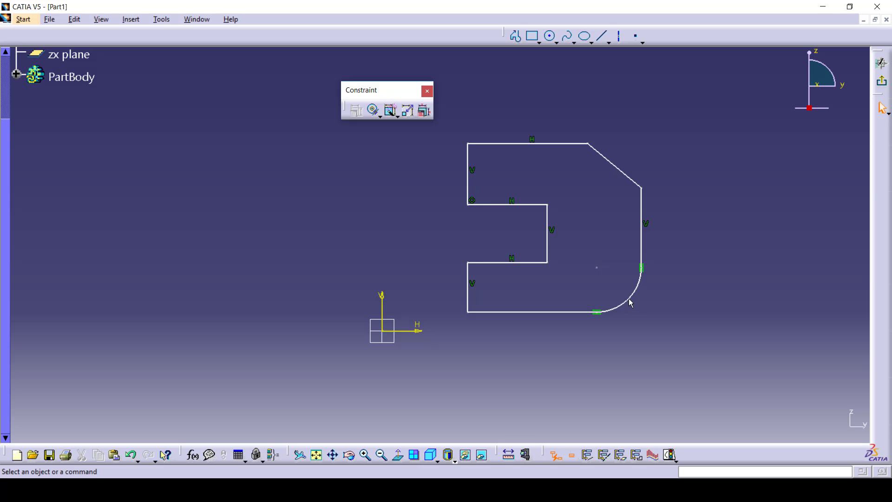
Add a Radius / Diameter constraint to the rounded lower corner arc of the profile through the constraint definition
left_click(635, 295)
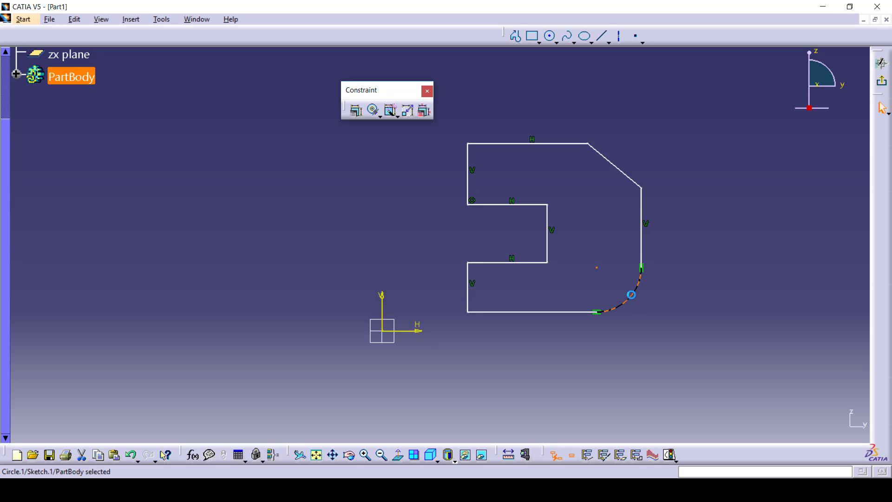
left_click(354, 113)
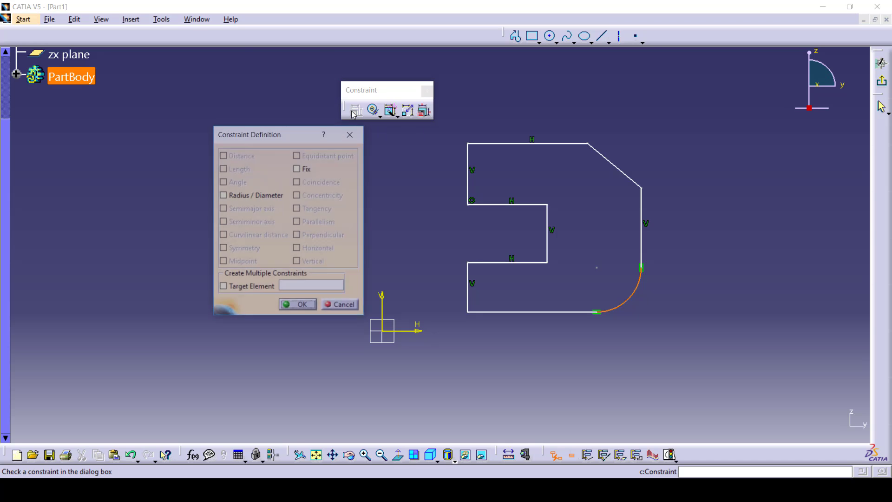
left_click(238, 197)
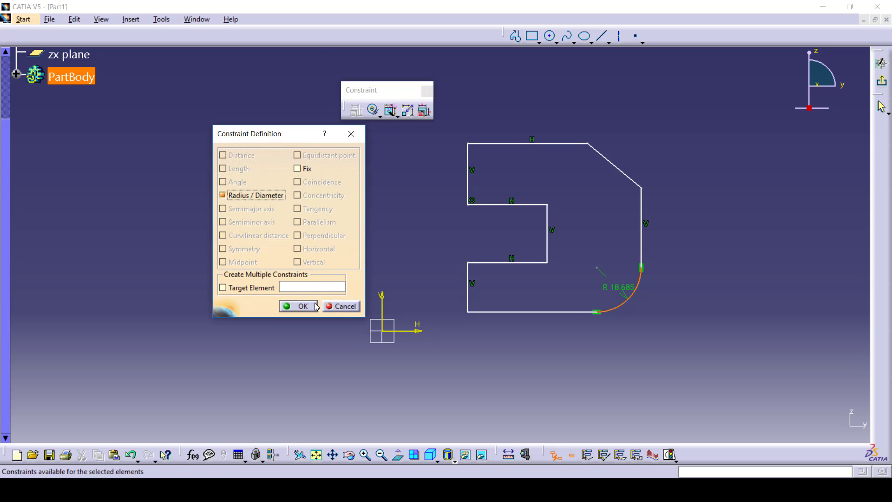
left_click(289, 305)
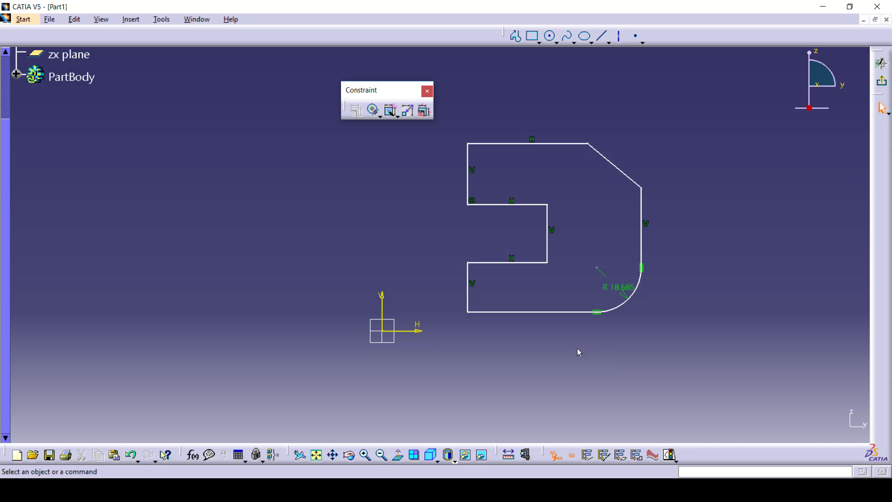
Add a Length constraint to the profile's bottom horizontal edge through the constraint definition
left_click(549, 314)
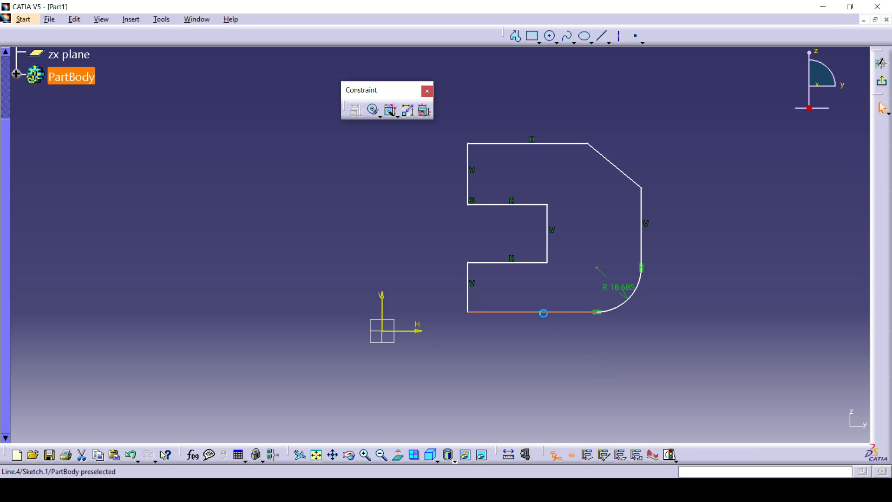
left_click(356, 111)
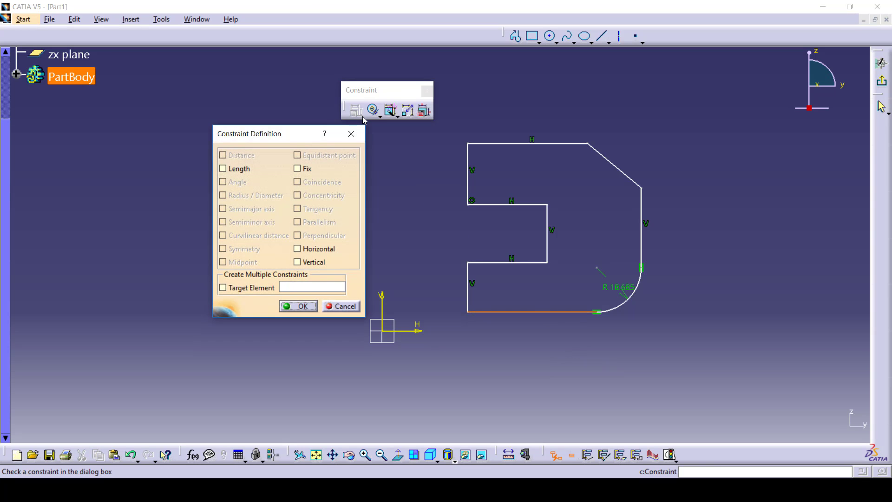
left_click(236, 169)
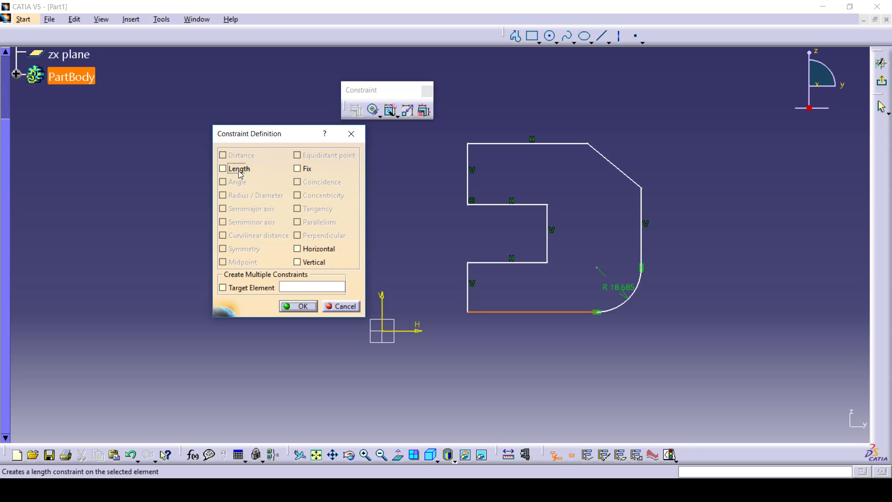
left_click(310, 307)
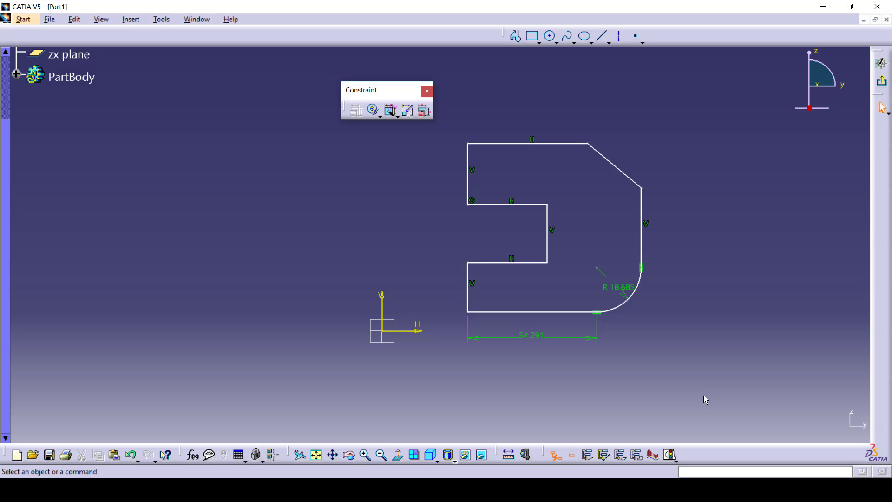
Dimension the length of the profile's top horizontal edge with the Constraint command, placing the dimension above it
left_click(382, 114)
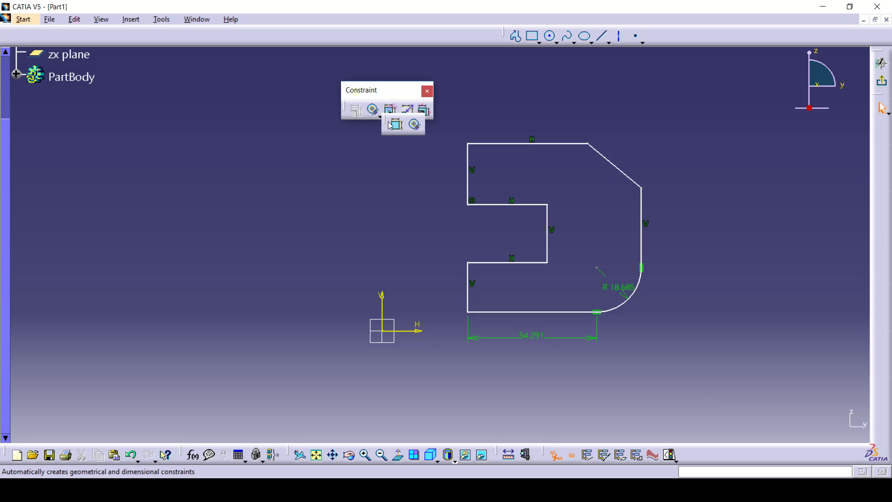
left_click(396, 126)
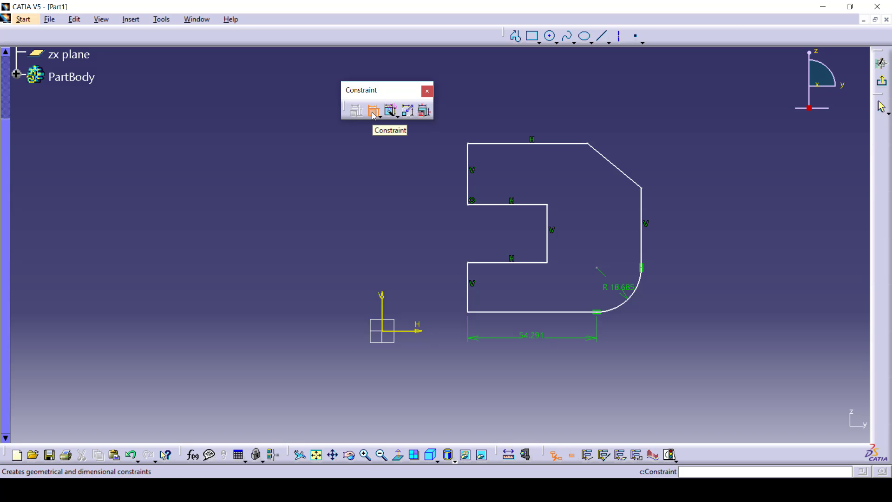
left_click(395, 117)
left_click(515, 143)
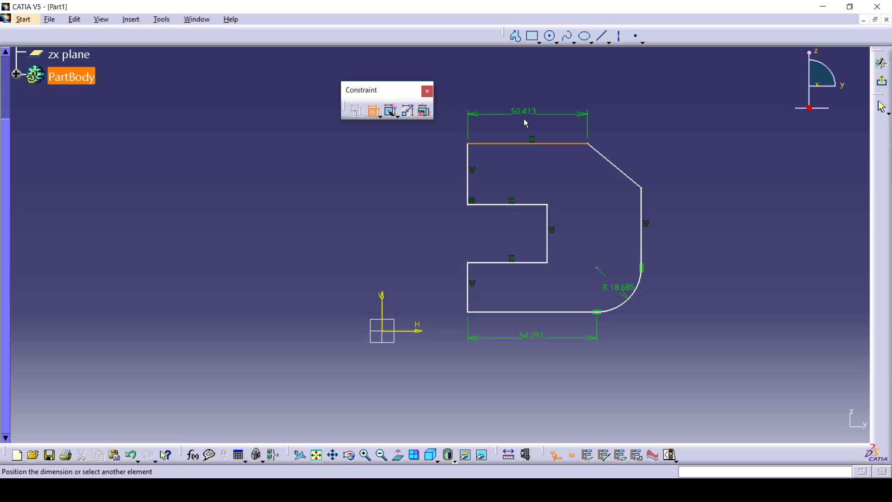
left_click(525, 119)
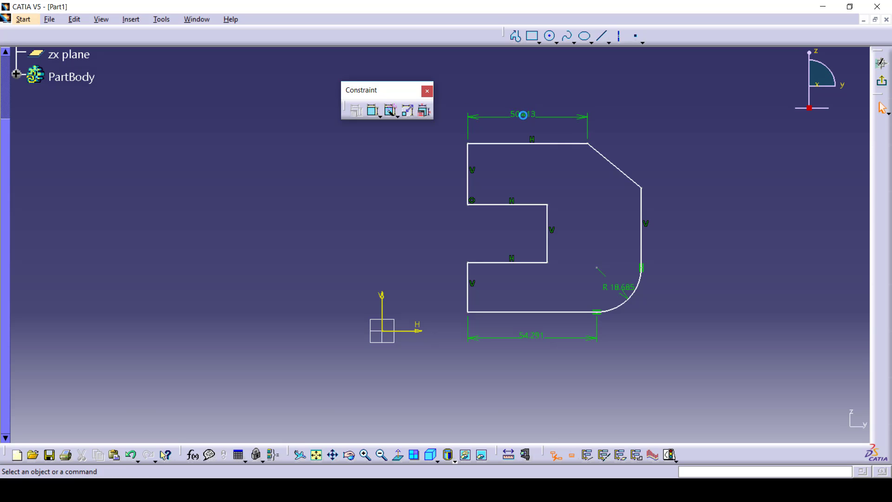
Dimension the overall height between the profile's top and bottom edges, placing the dimension to the left of the profile
left_click(490, 144)
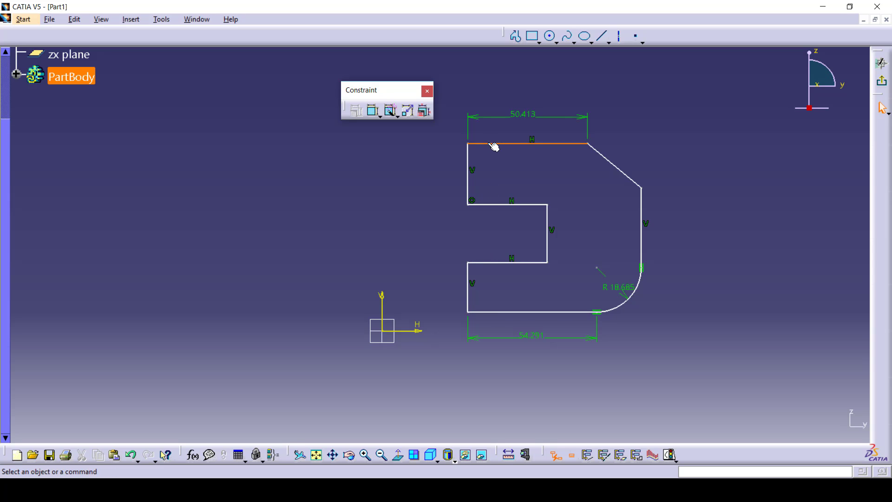
left_click(483, 312, "ctrl")
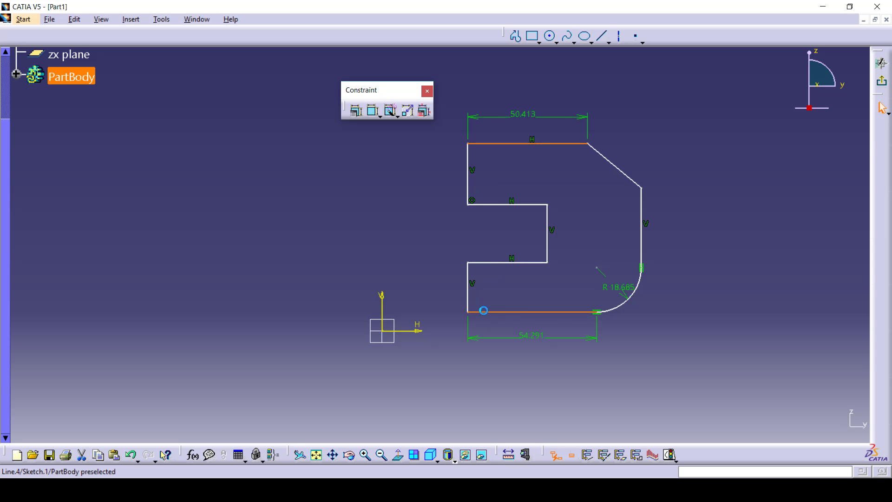
left_click(381, 112)
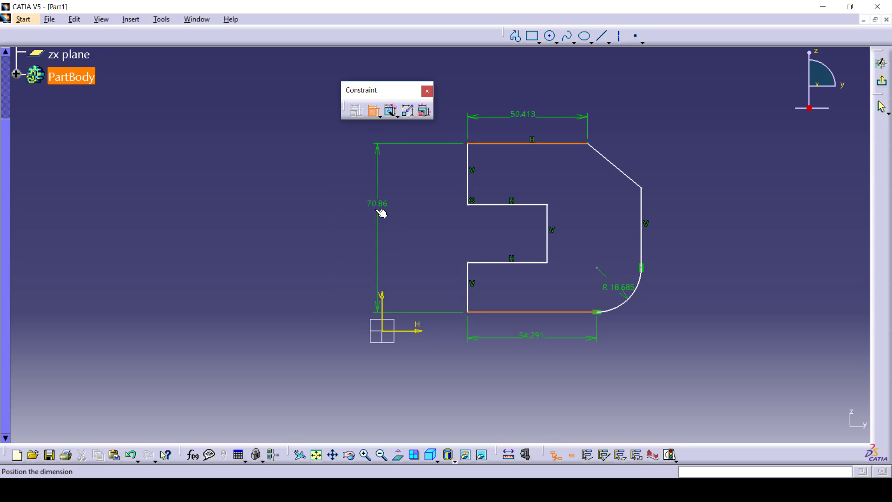
left_click(312, 209)
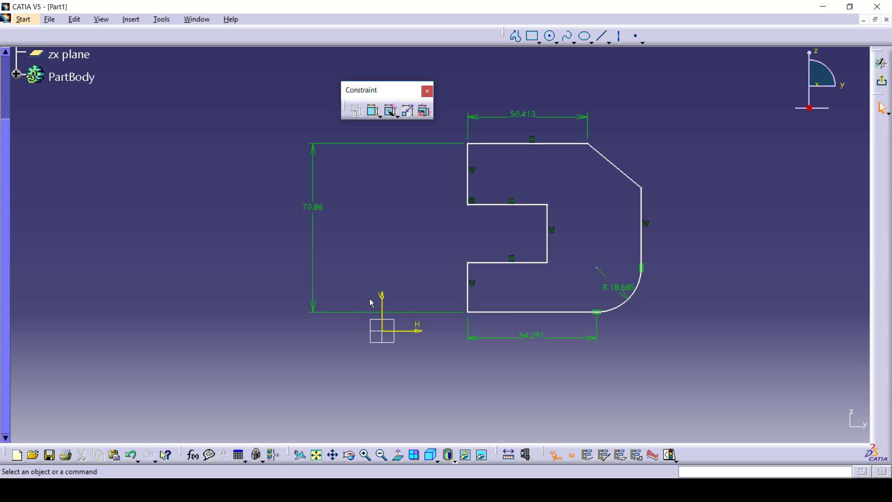
Make the profile's lower left vertical edge coincident with the sketch's V axis
left_click(469, 297)
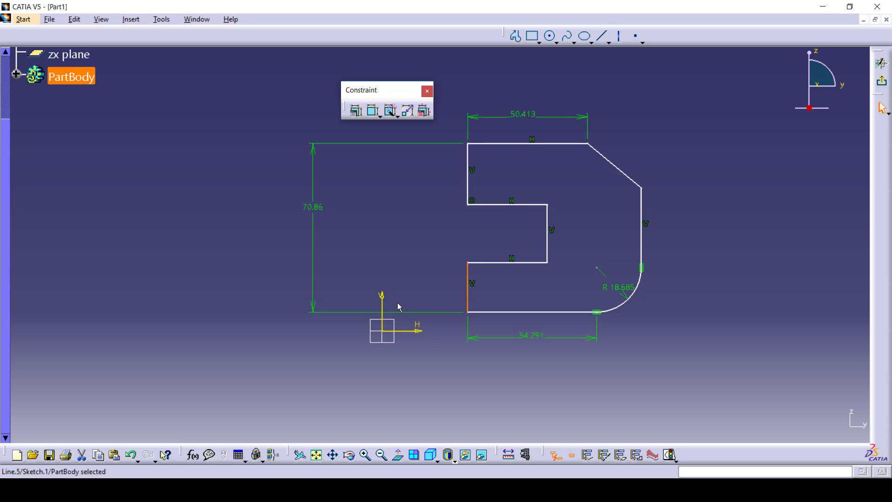
left_click(382, 300, "ctrl")
left_click(373, 110)
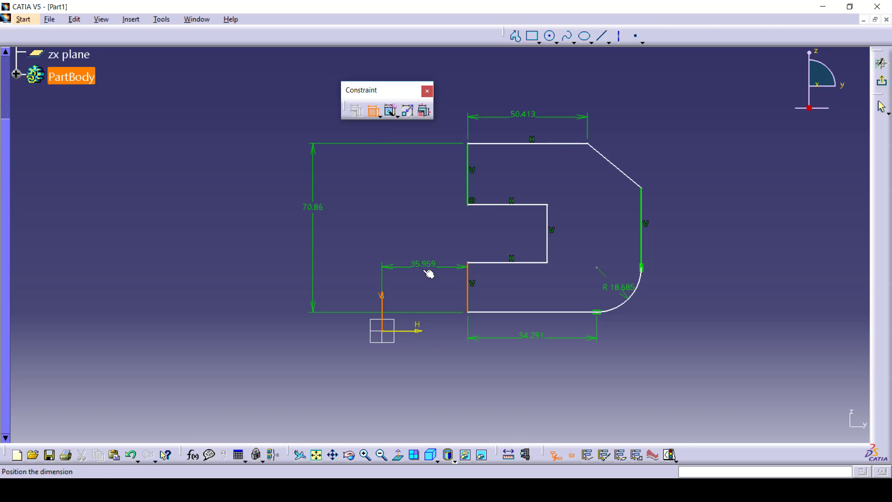
right_click(420, 237)
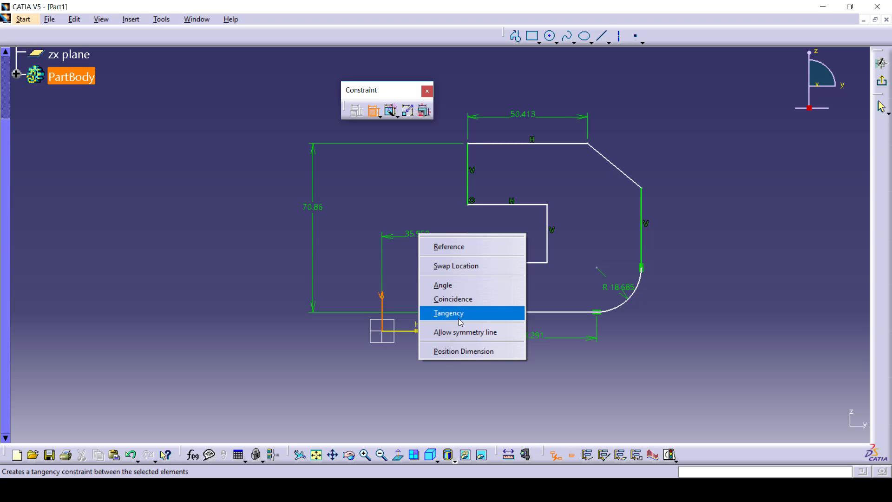
left_click(457, 303)
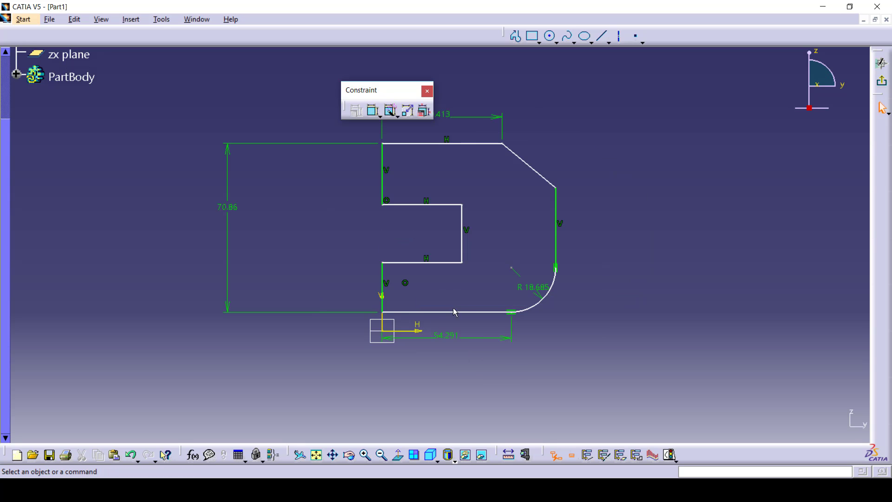
Make the profile's bottom horizontal edge coincident with the sketch's H axis
mouse_move(463, 352)
middle_mouse_down()
mouse_move(494, 405)
mouse_move(494, 425)
middle_mouse_up()
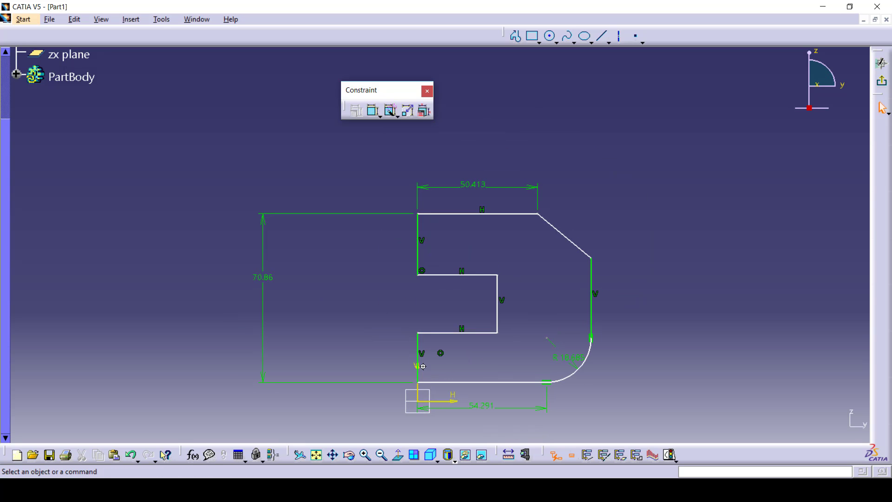
mouse_move(430, 357)
middle_mouse_down()
mouse_move(471, 267)
mouse_move(538, 248)
middle_mouse_up()
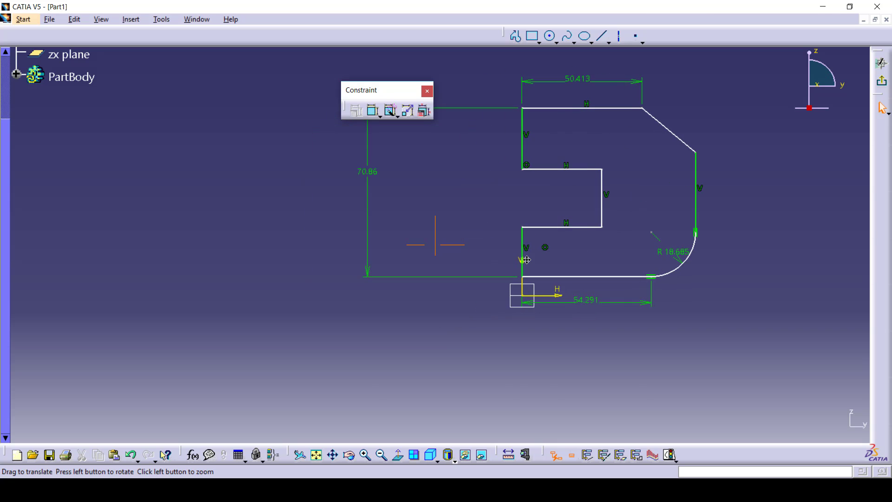
left_click(610, 279)
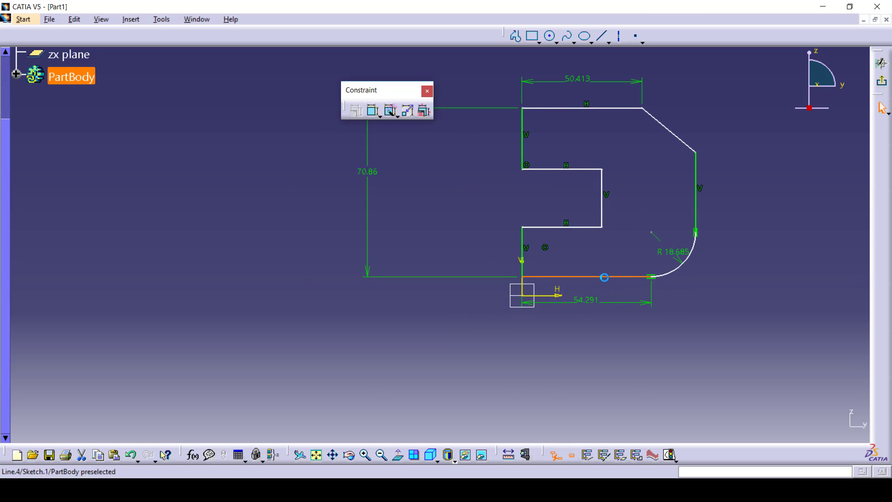
left_click(548, 297, "ctrl")
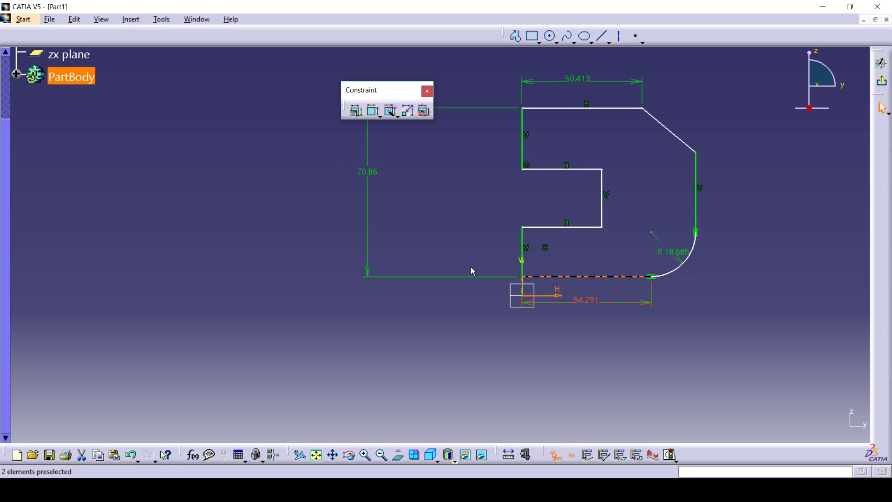
left_click(372, 112)
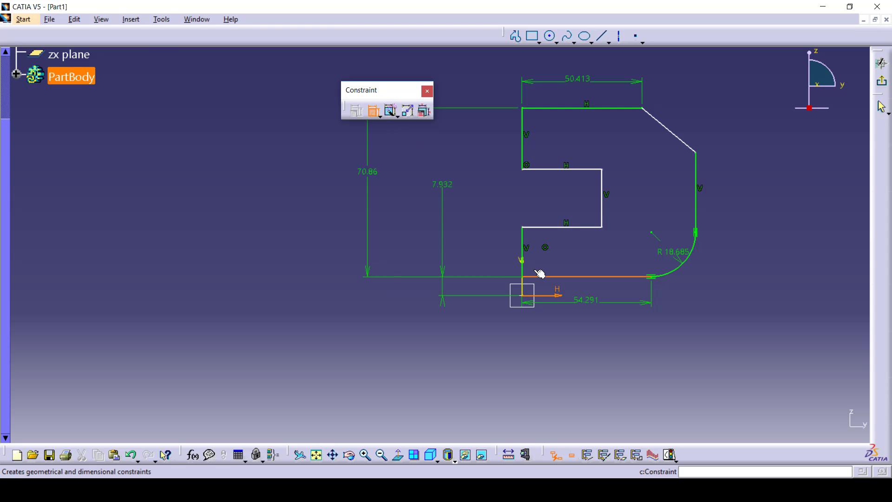
right_click(459, 345)
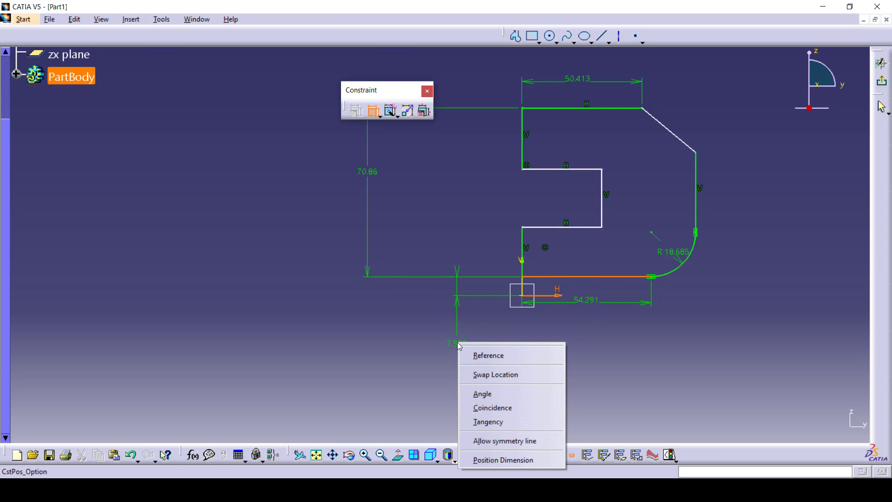
left_click(493, 408)
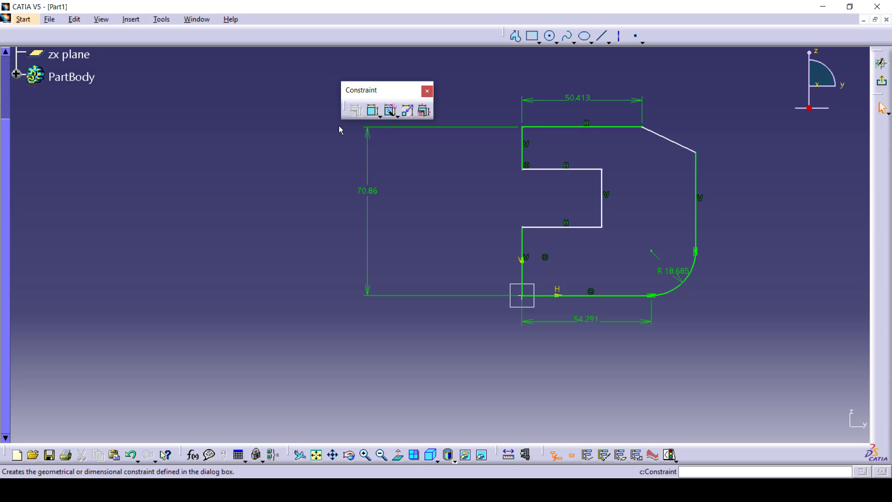
Dimension the distance from the profile's bottom edge to the lower edge of the slot, placing it left of the profile
left_click(374, 112)
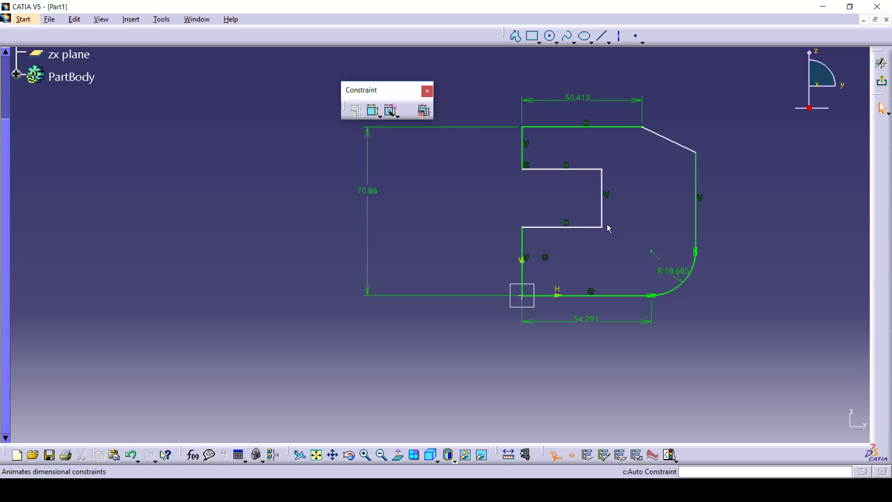
left_click(599, 226)
left_click(580, 294)
left_click(477, 271)
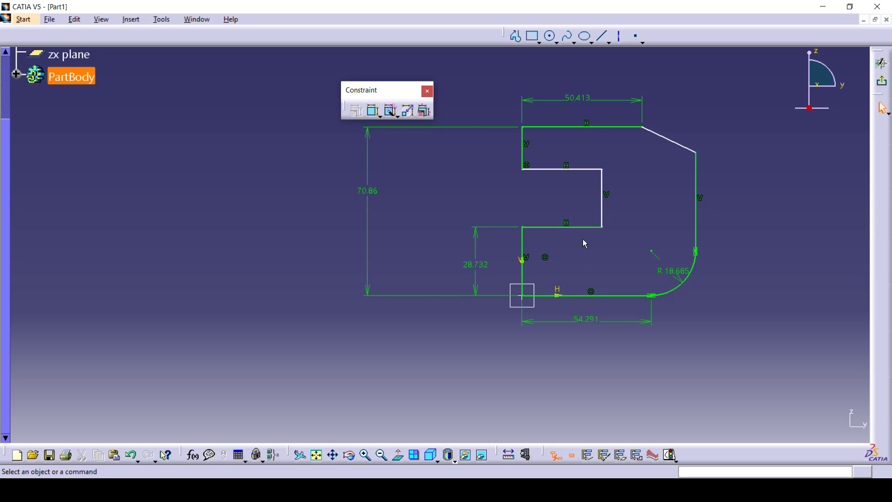
Dimension the length of the slot's inner vertical edge, placing the dimension just to its right
left_click(602, 186)
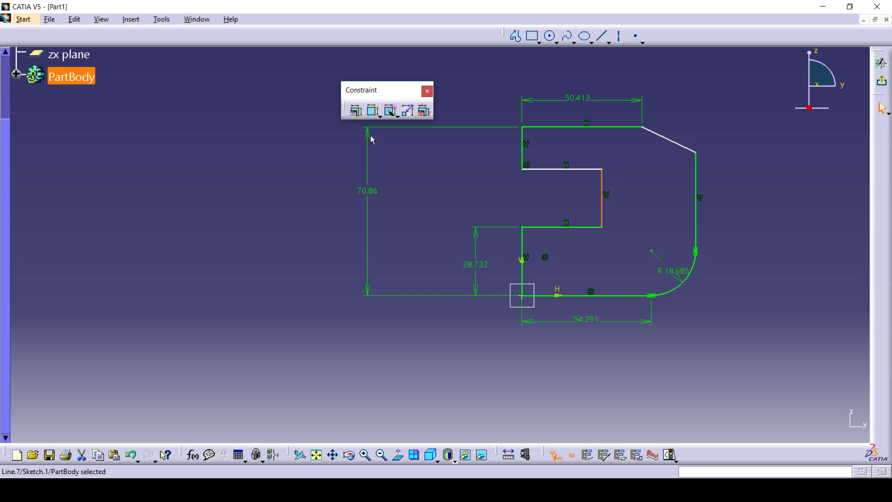
left_click(374, 112)
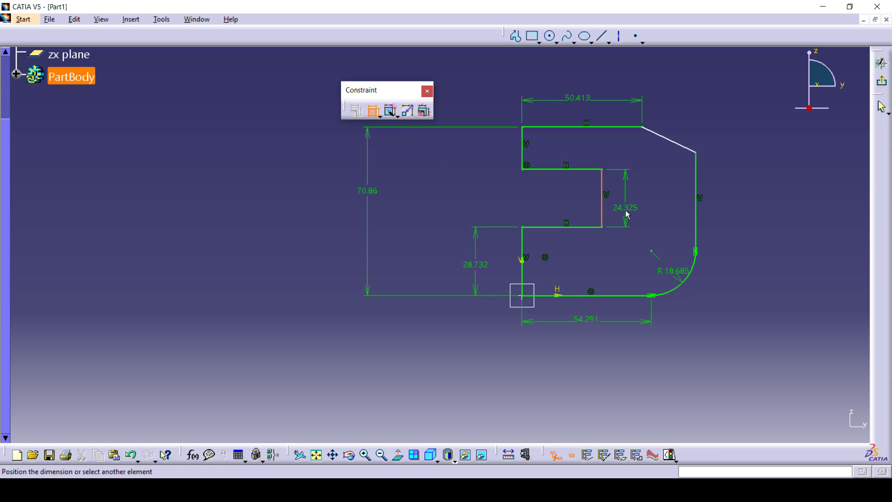
left_click(625, 208)
Dimension the angle between the slanted corner line and the top edge, placing it inside the profile
left_click(679, 144)
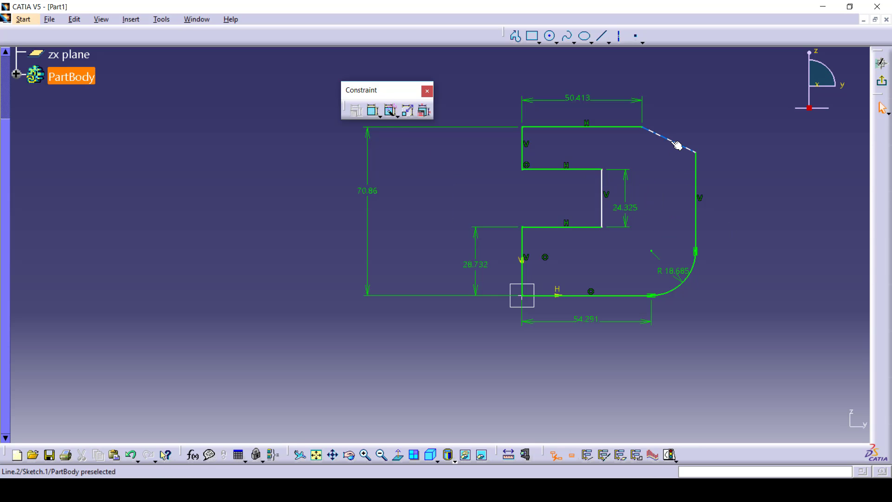
left_click(620, 132, "ctrl")
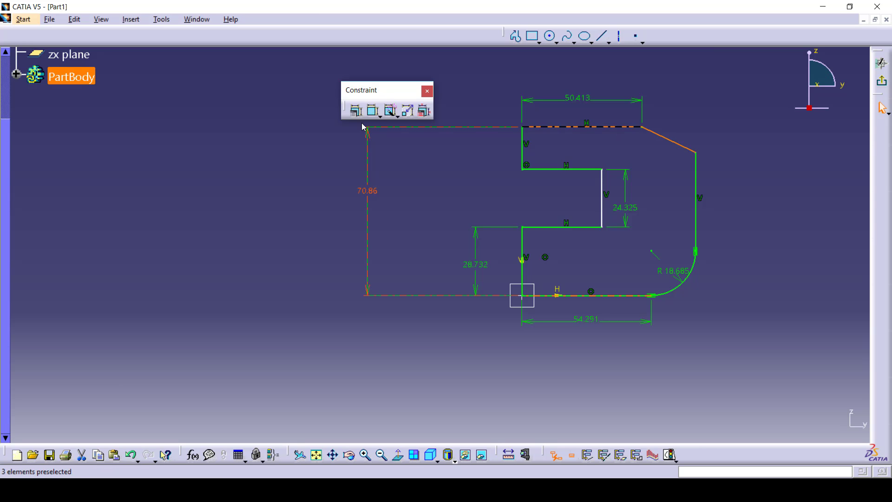
left_click(373, 112)
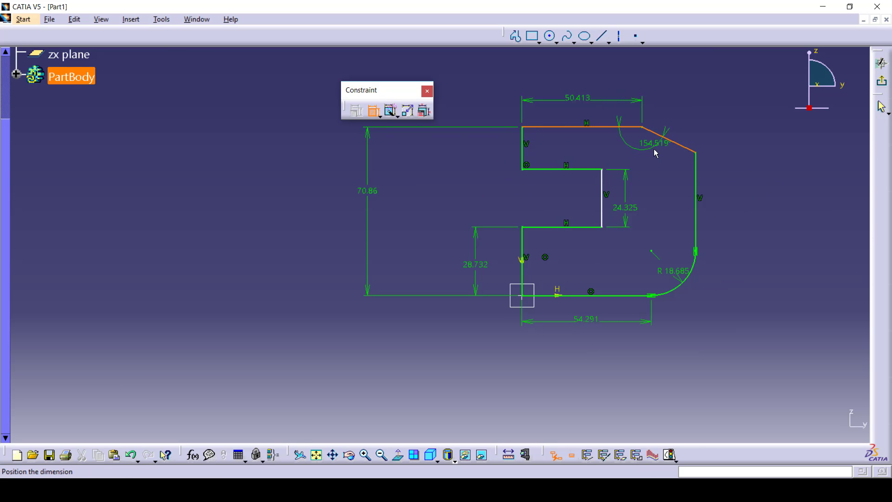
left_click(651, 150)
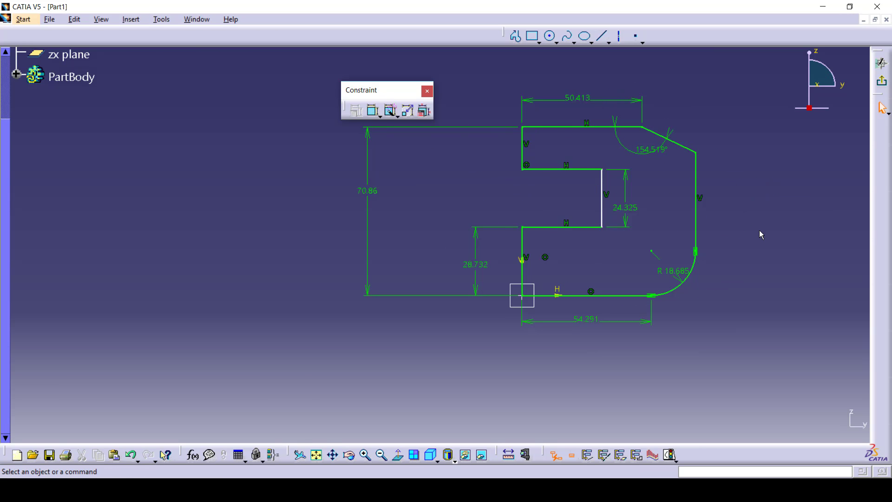
Dimension the horizontal distance between the slot's inner vertical edge and the profile's lower-left vertical edge, placing it inside the slot
left_click(603, 204)
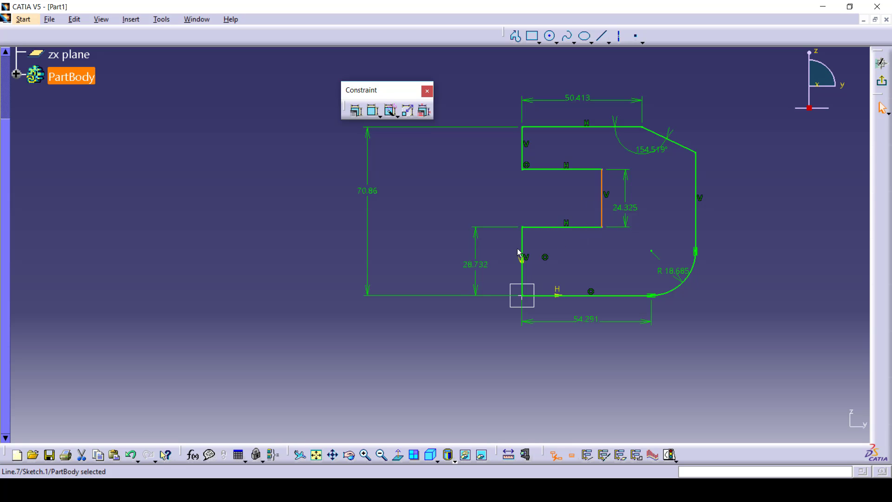
left_click(521, 249, "ctrl")
left_click(374, 111)
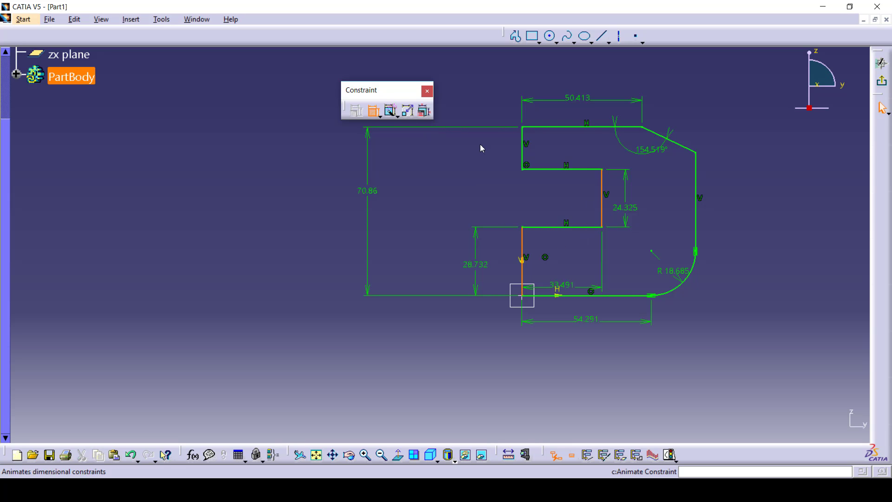
left_click(526, 200)
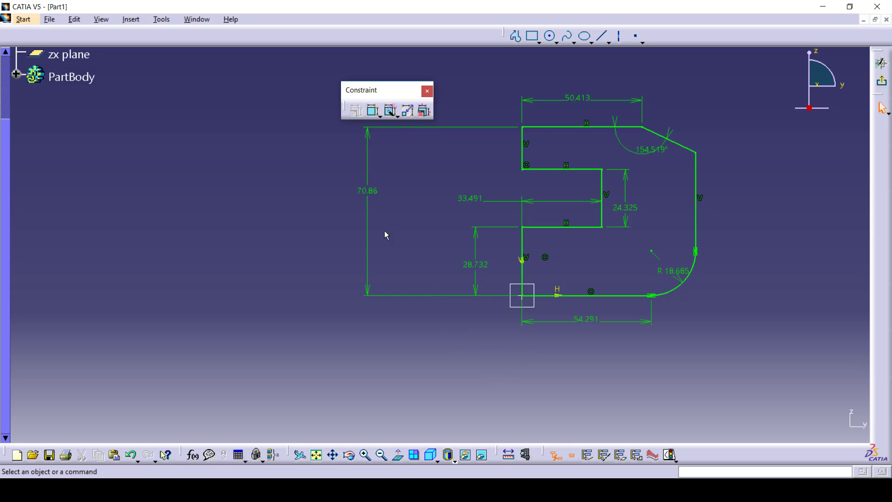
Set the length of the profile's bottom edge to 50 mm
double_click(576, 318)
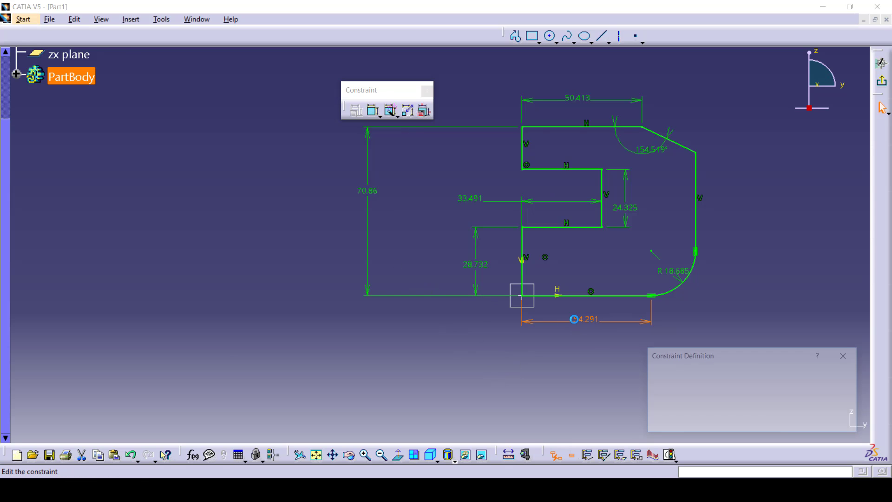
type("50")
key("Return")
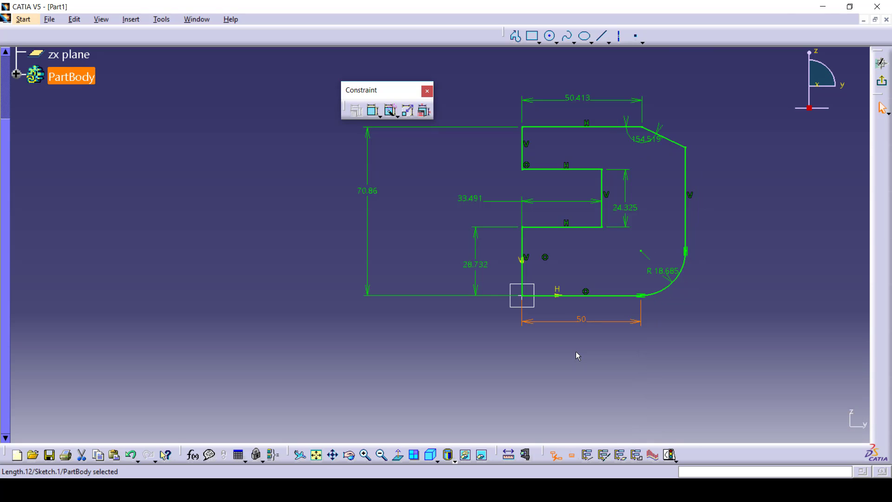
Set the angle between the top edge and the slanted corner line to 160°
double_click(644, 138)
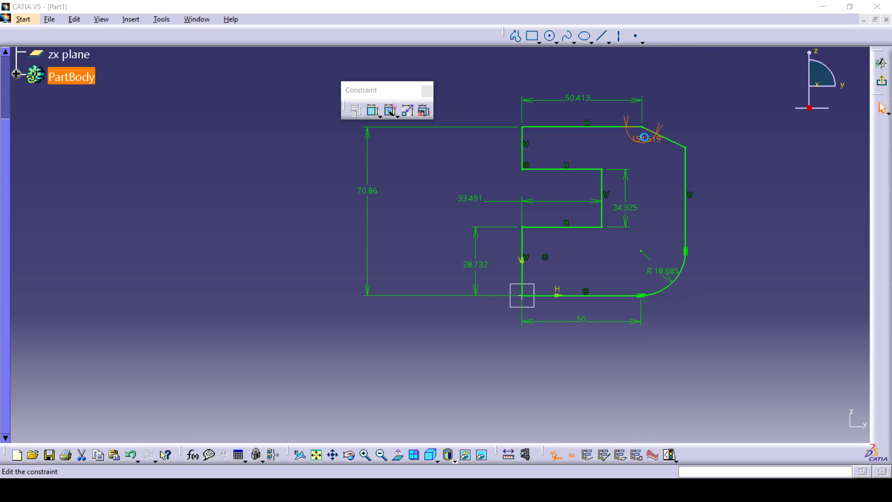
type("160")
key("Return")
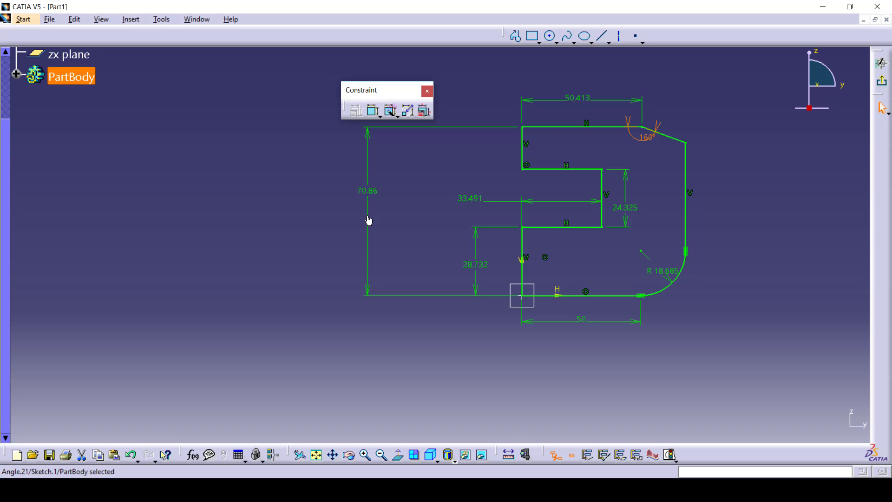
Move the overall height dimension closer to the profile and shift the Constraint toolbar away from the sketch
left_click_drag(368, 220, 439, 225)
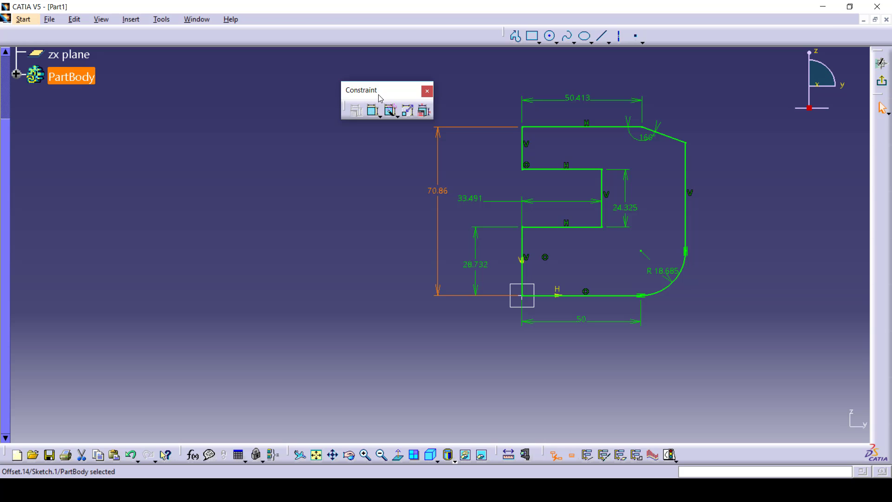
left_click_drag(367, 89, 250, 81)
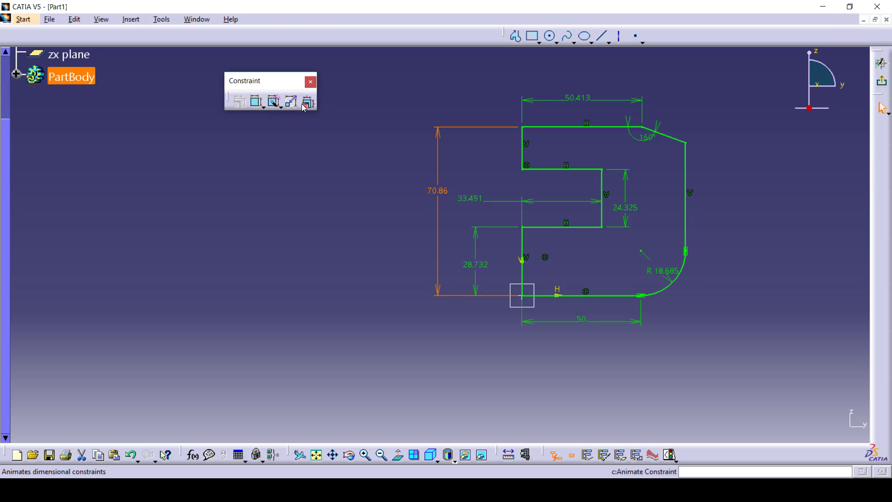
left_click(305, 104)
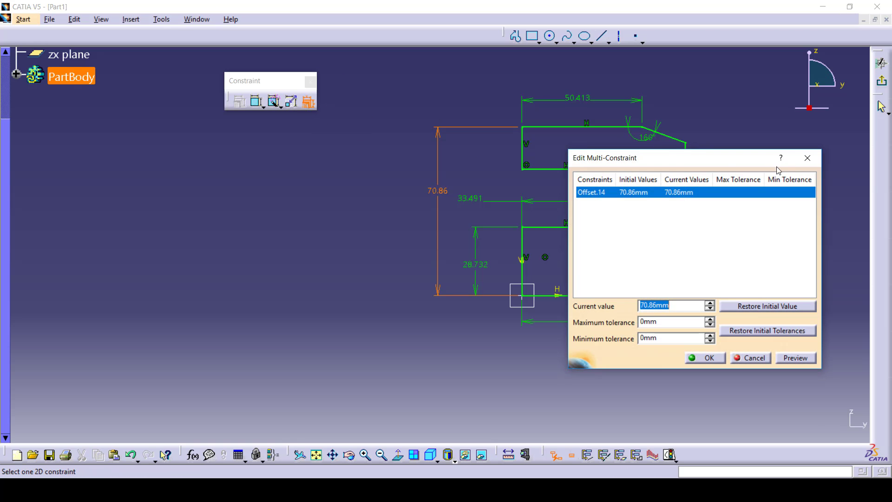
left_click(806, 159)
left_click(800, 280)
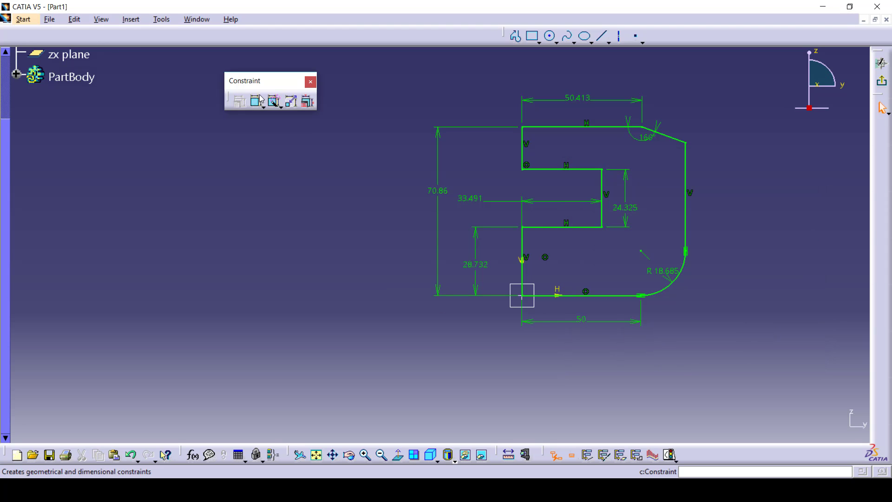
Open Edit Multi-Constraint for all the sketch's dimensions, uncover the profile, and set the corner arc's radius to 20 mm
left_click(308, 103)
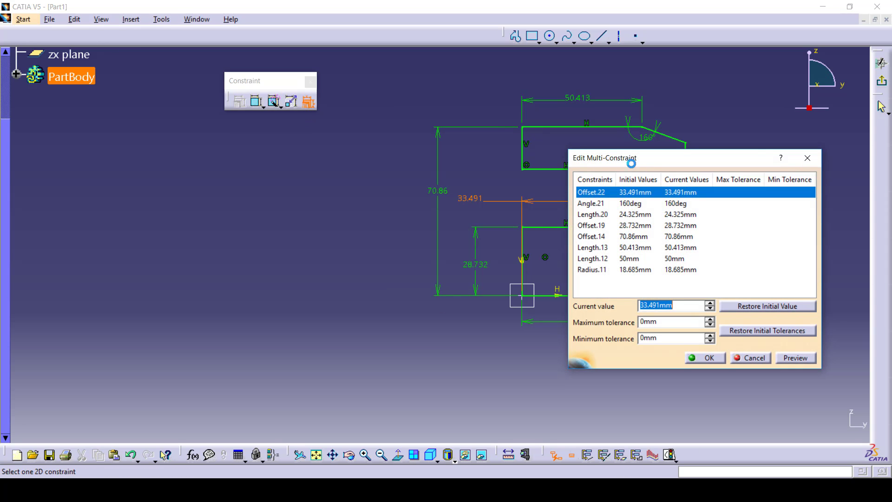
left_click_drag(631, 163, 158, 193)
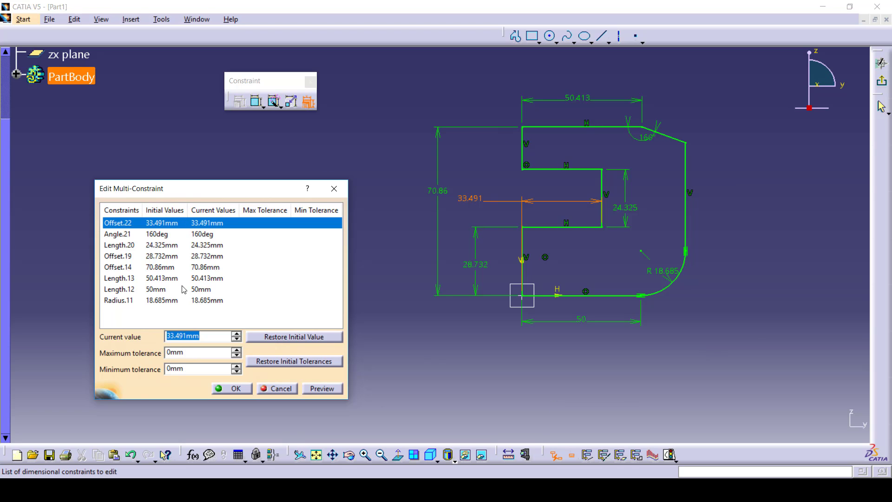
left_click(179, 301)
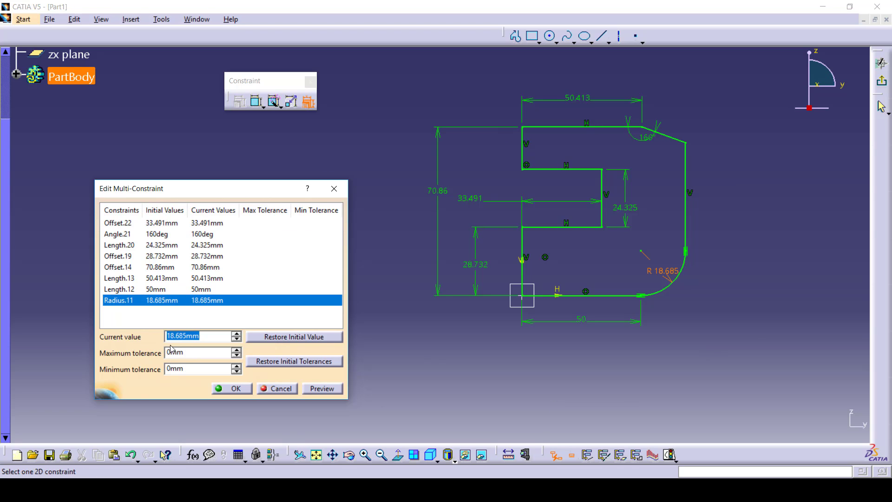
type("20.")
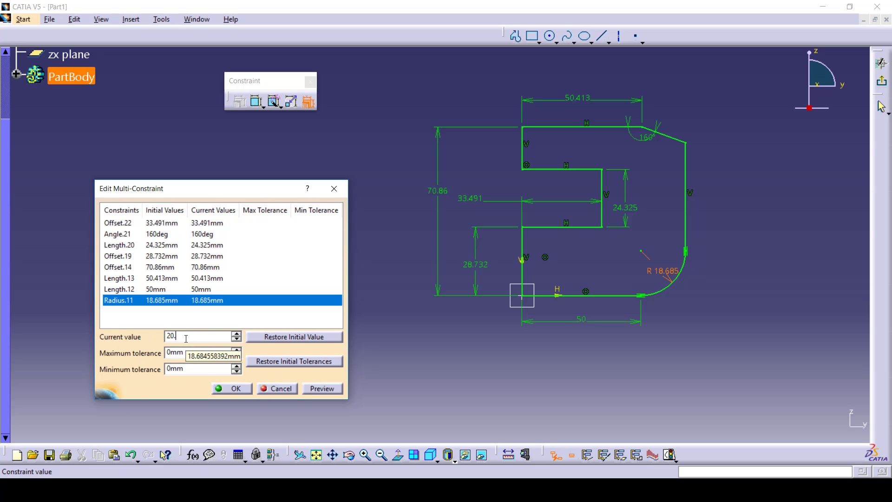
Set the top edge's length to 50 mm and the profile's overall height to 70 mm in the multi-constraint list
left_click(176, 289)
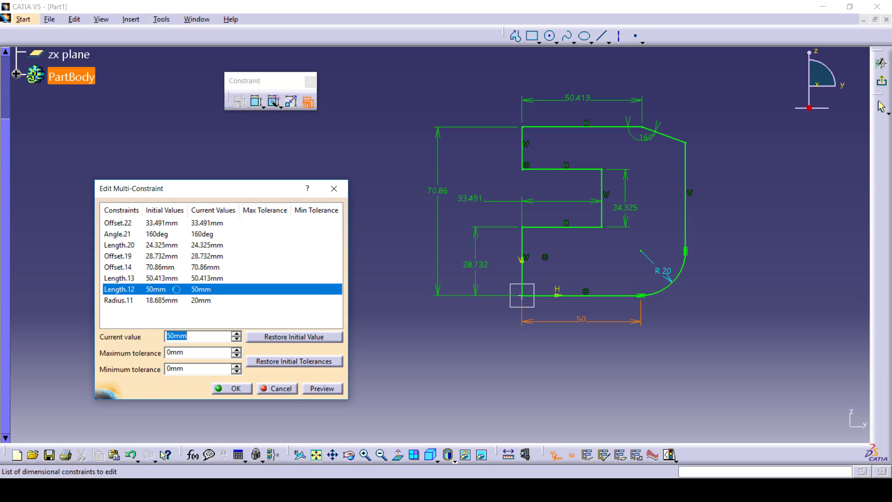
left_click(181, 278)
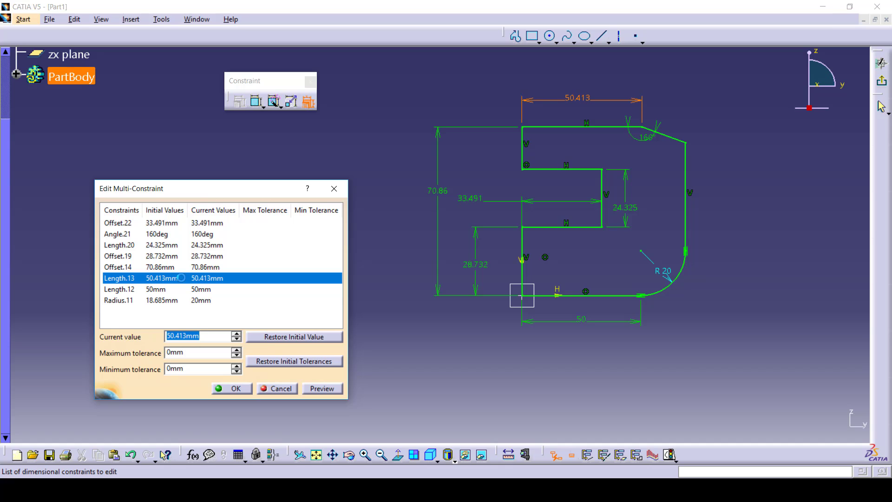
type("50")
left_click(184, 267)
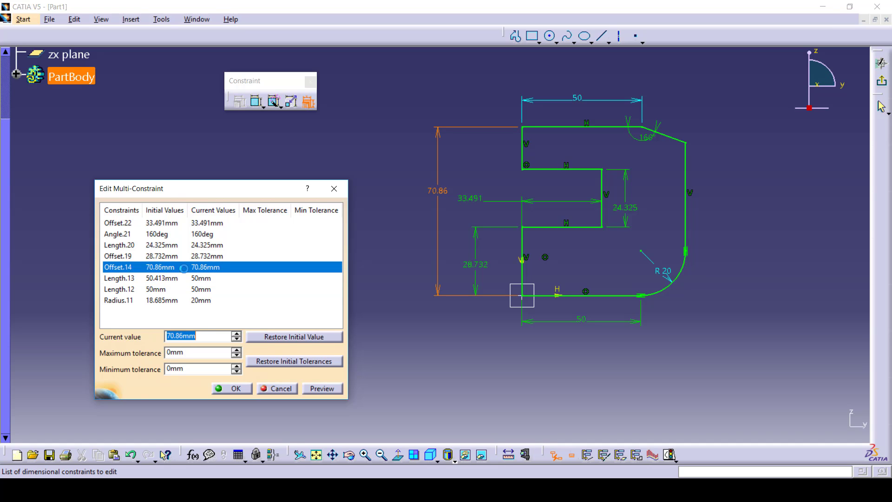
type("70")
Set the distance from the bottom edge to the slot's lower edge to 30 mm and the slot's inner edge length to 25 mm
left_click(183, 256)
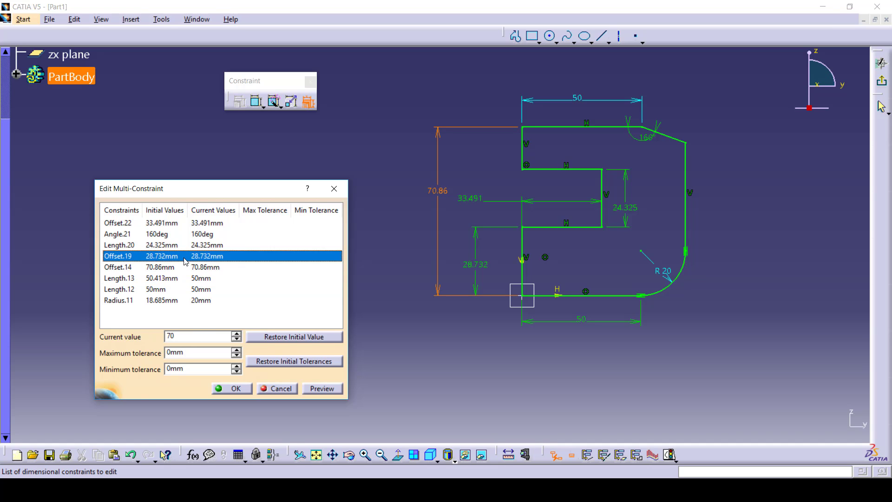
type("30")
left_click(193, 242)
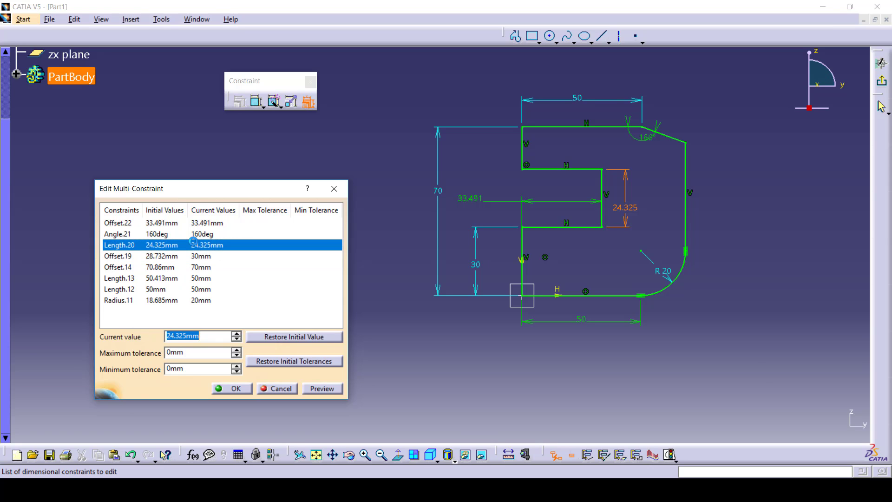
type("25")
Set the slanted corner's angle to 145° and the slot depth to 35 mm
left_click(190, 234)
type("145")
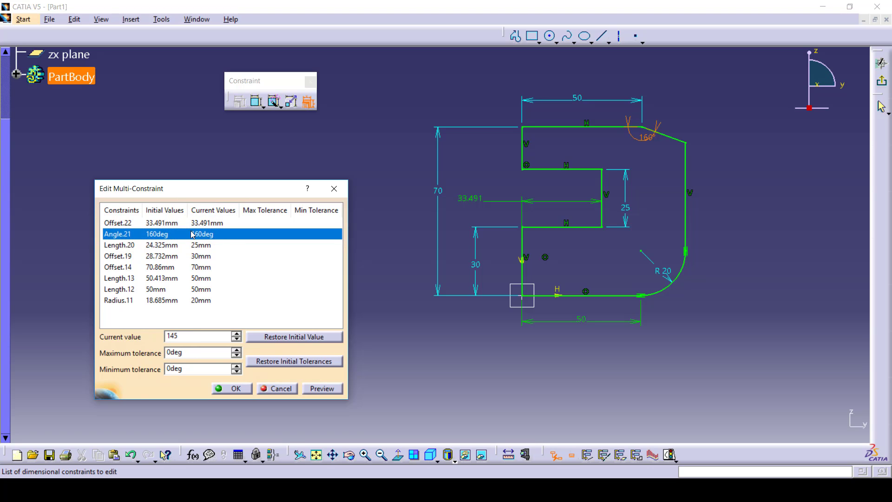
left_click(195, 222)
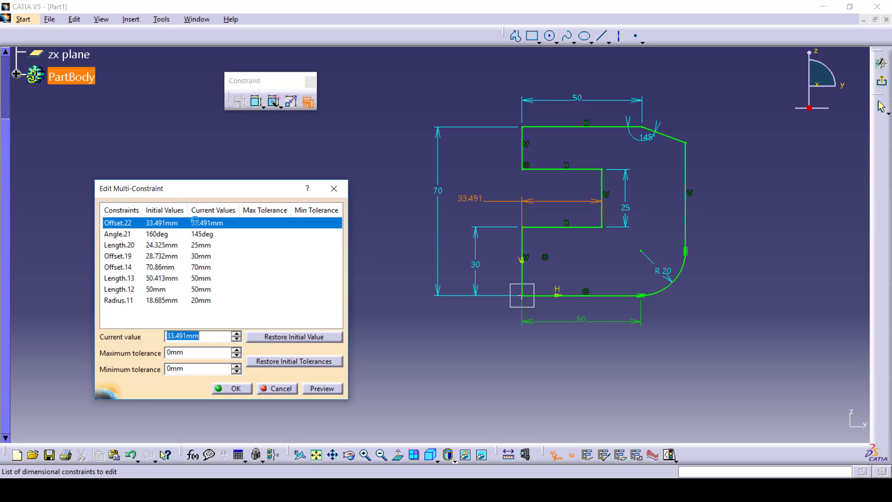
type("35")
Restore the initial value of the slot depth constraint
left_click(191, 232)
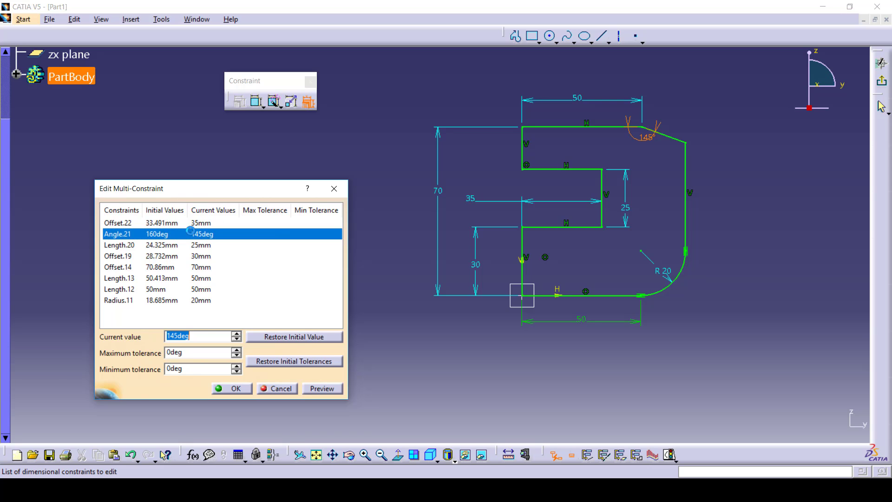
left_click(158, 224)
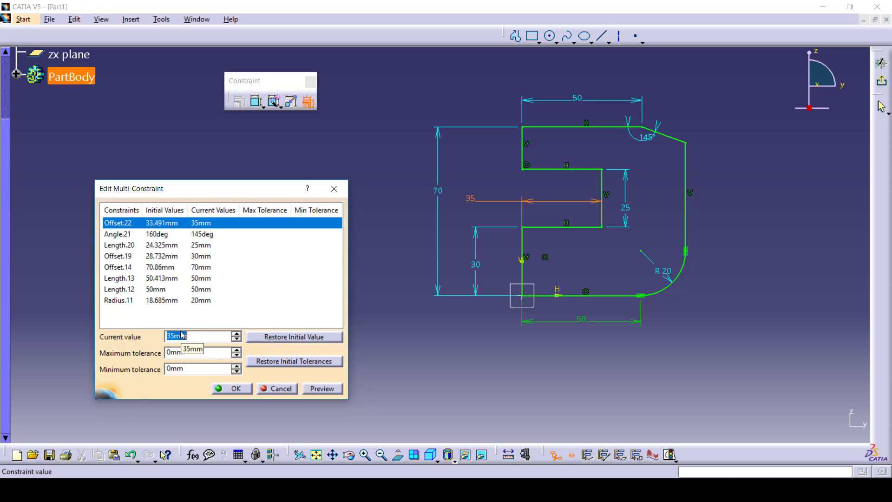
left_click(295, 337)
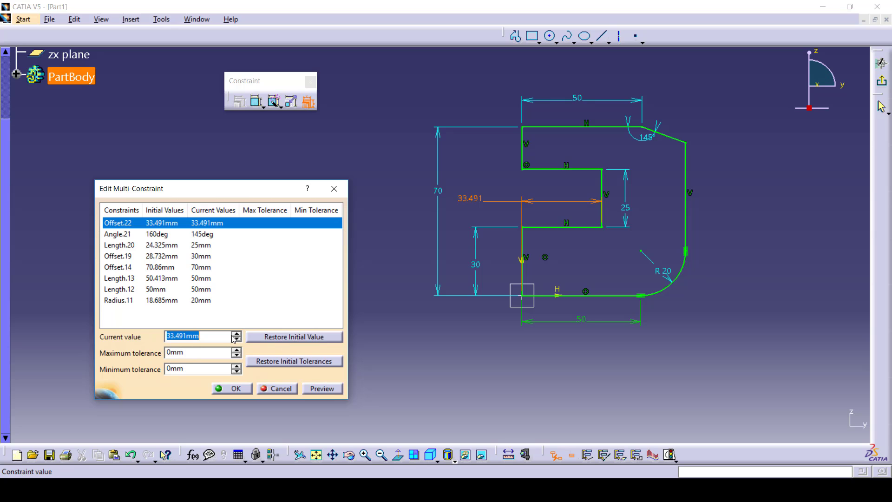
Set the slot depth to 35 mm again and apply all the edited constraint values to the sketch
type("35")
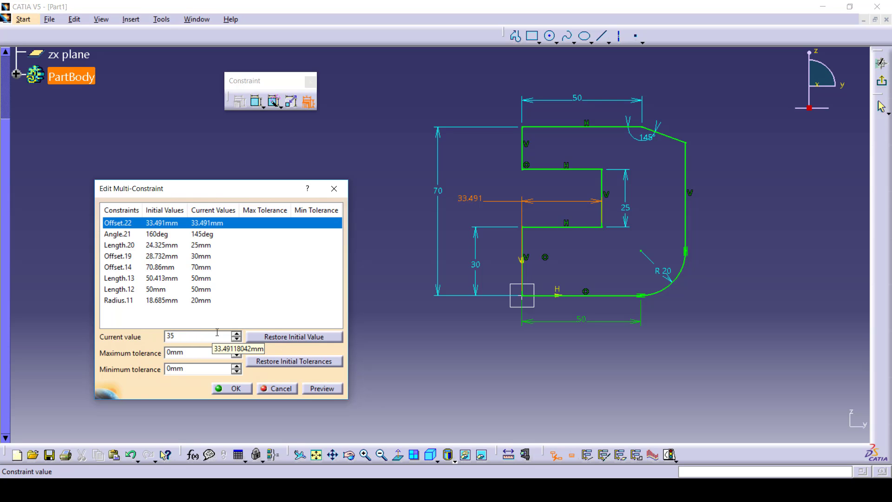
left_click(190, 267)
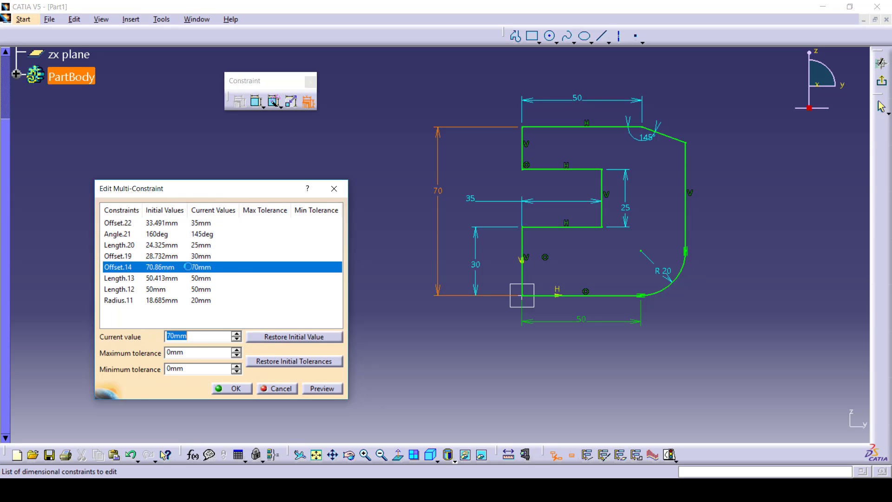
left_click(234, 389)
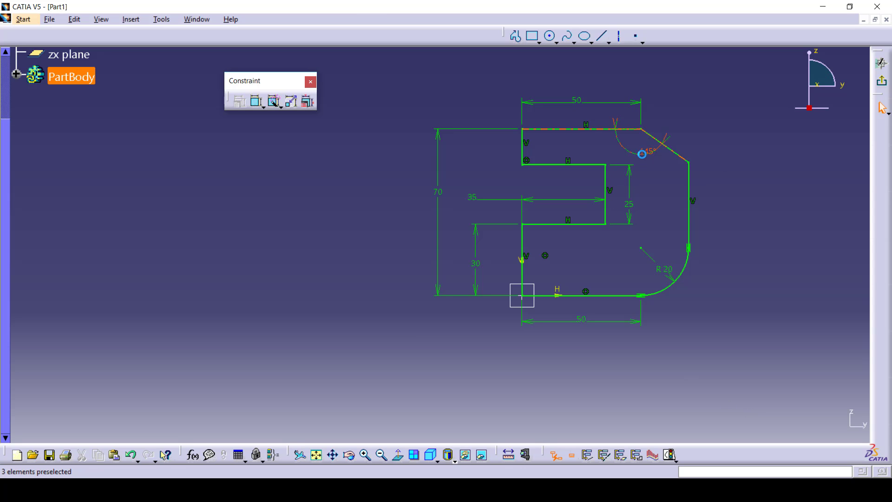
Move the corner angle dimension and the arc's radius dimension outside the profile
left_click_drag(641, 152, 687, 111)
left_click_drag(658, 270, 713, 310)
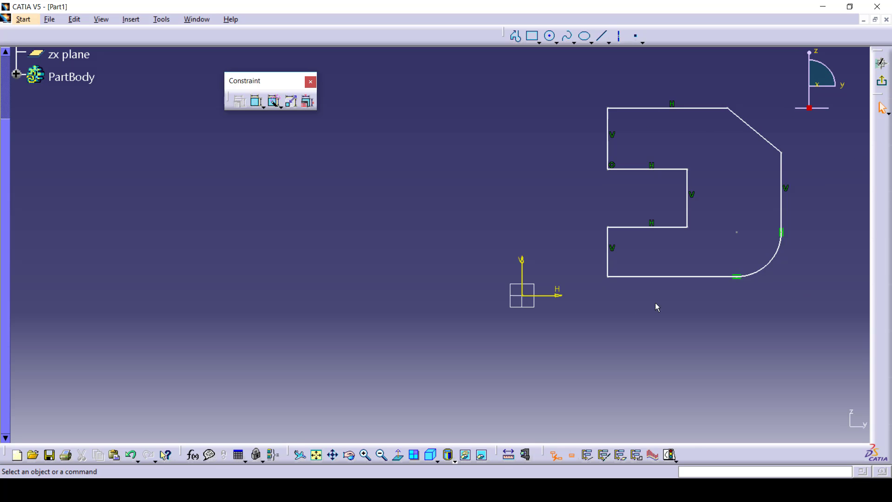
Apply Auto Constraint in Chained mode to the whole unconstrained profile, using the sketch's H and V axes as reference elements
left_click(281, 108)
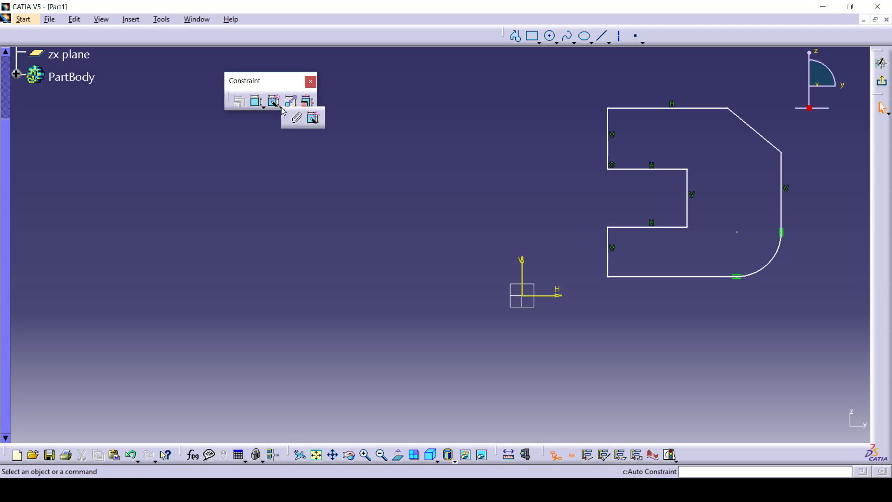
left_click(314, 119)
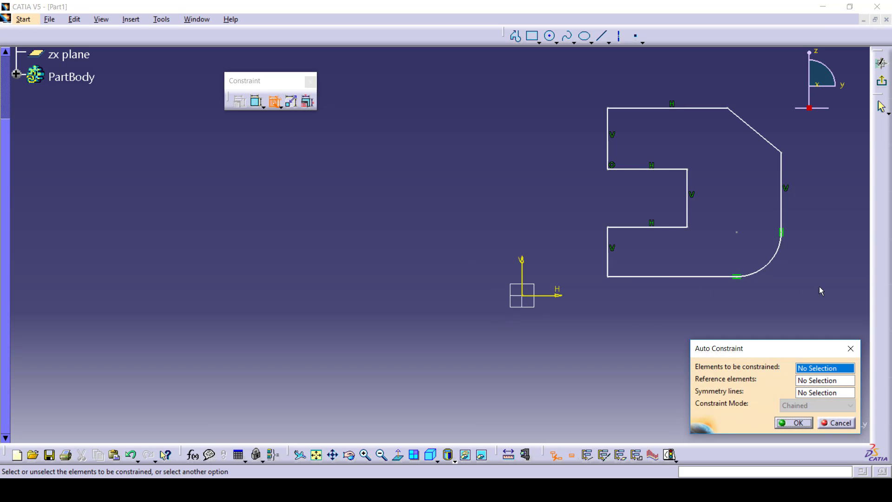
left_click_drag(637, 202, 570, 97)
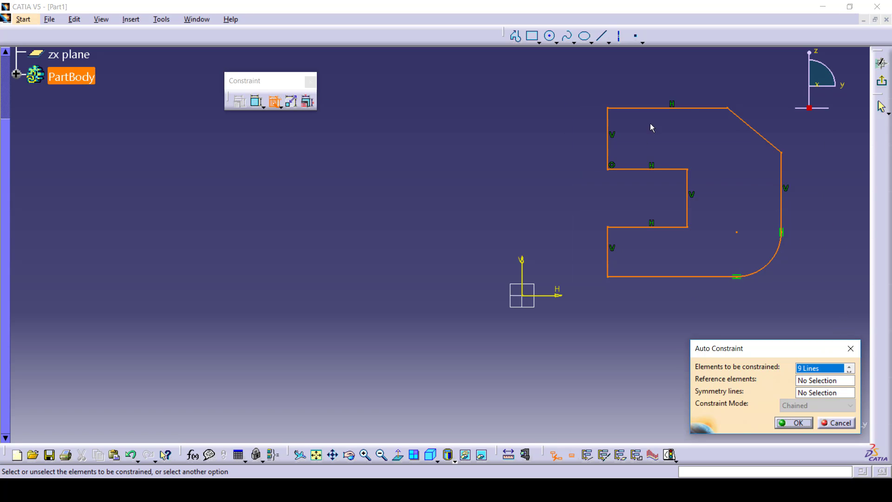
left_click(819, 380)
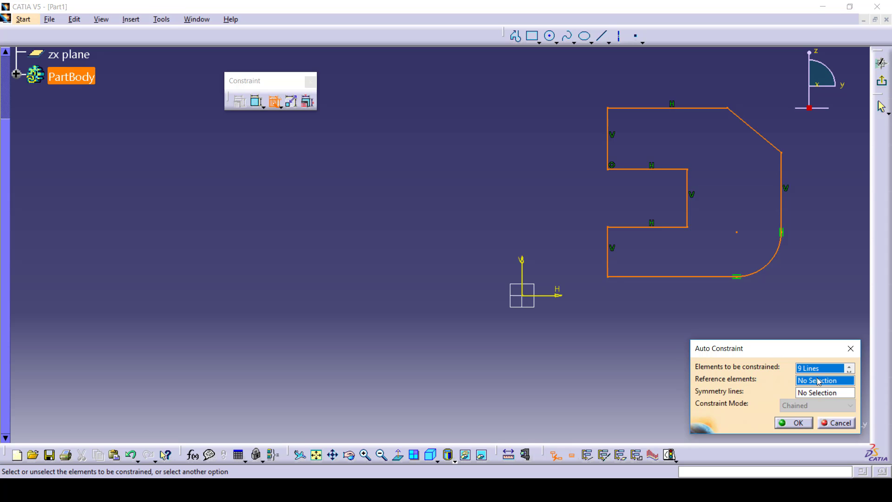
left_click(554, 296)
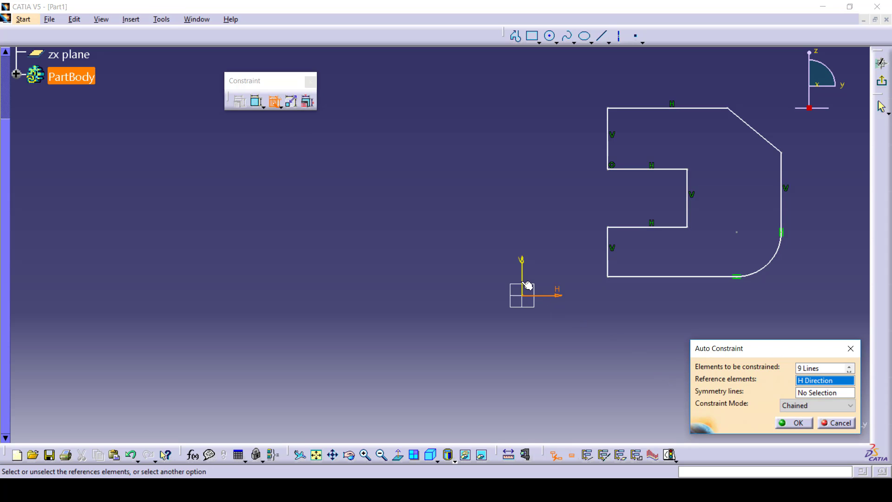
left_click(796, 423)
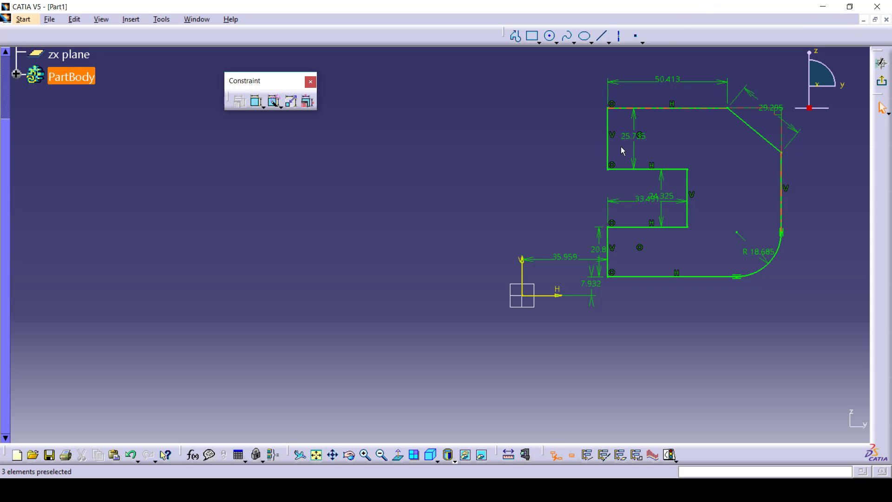
Move the angle dimension of the slanted corner edge closer to the profile, just outside its right side
middle_click_drag(615, 334, 496, 360)
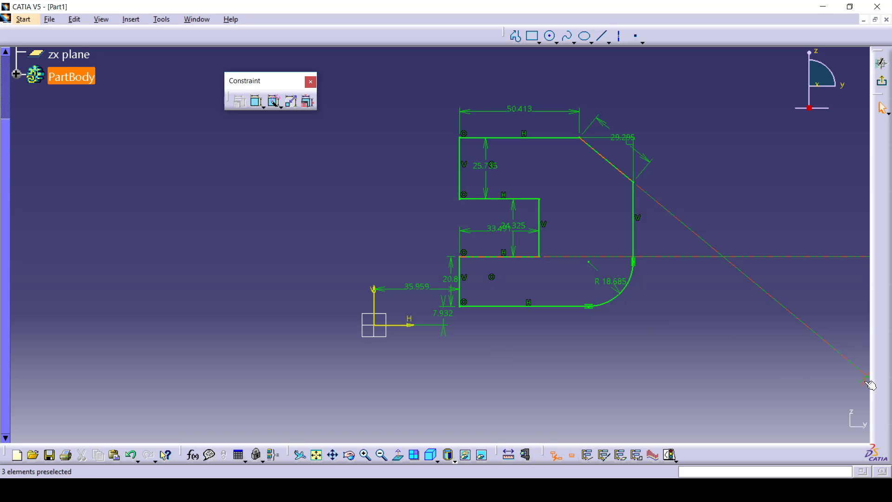
left_click(803, 342)
left_click_drag(803, 342, 663, 271)
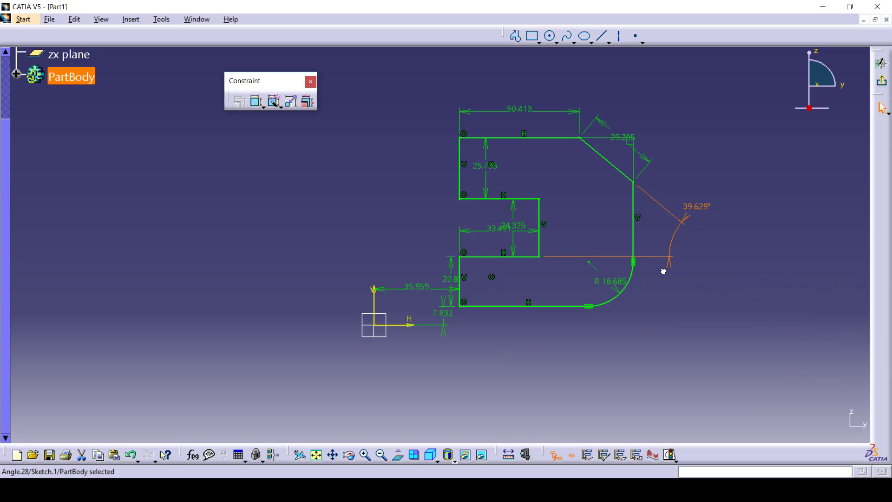
Delete the corner arc's radius dimension and pull the arc slightly to test its freedom
left_click(610, 282)
key("Delete")
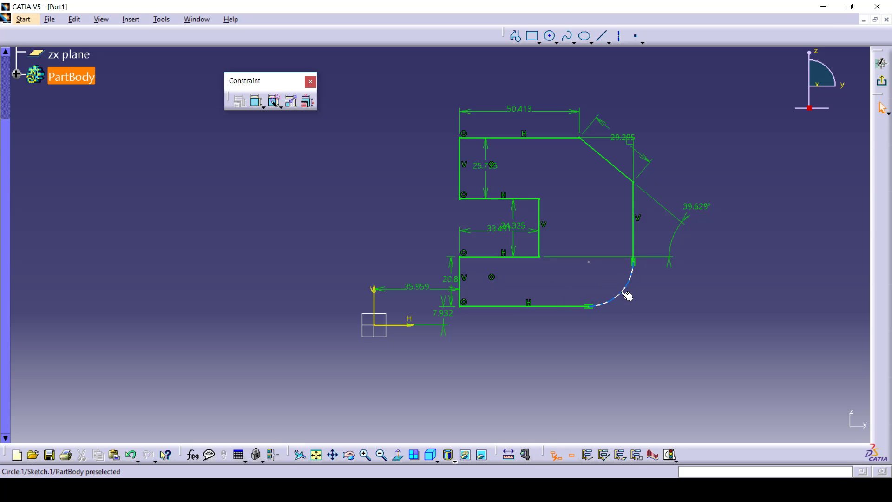
mouse_move(627, 296)
left_mouse_down()
mouse_move(624, 302)
mouse_move(613, 290)
mouse_move(641, 325)
mouse_move(622, 300)
left_mouse_up()
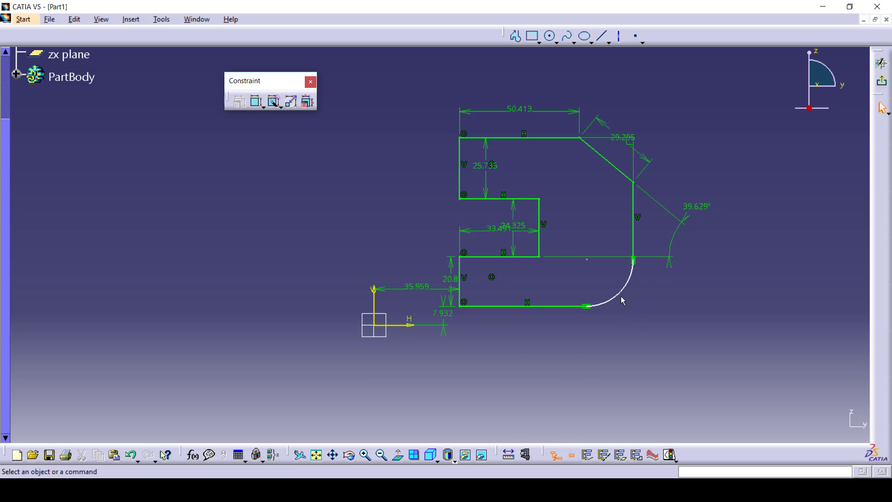
Add a second, redundant length dimension to the profile's top edge, placed below the line, and select it
left_click(529, 138)
left_click(255, 101)
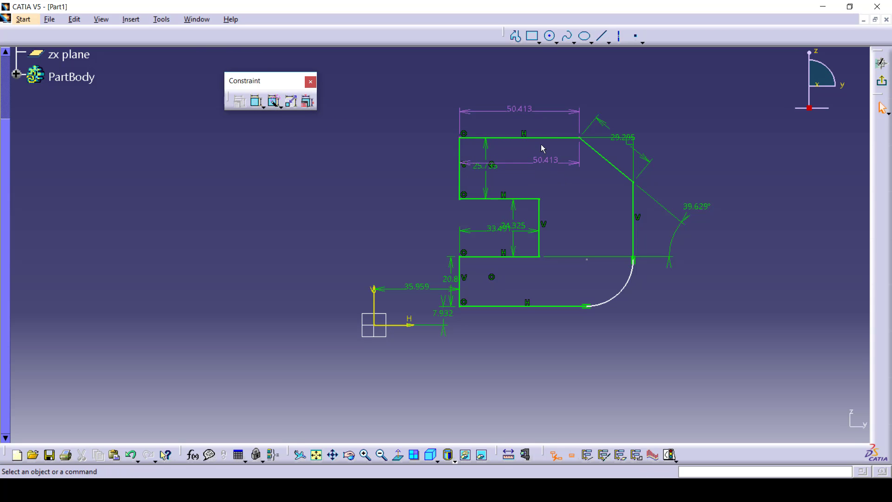
left_click(544, 162)
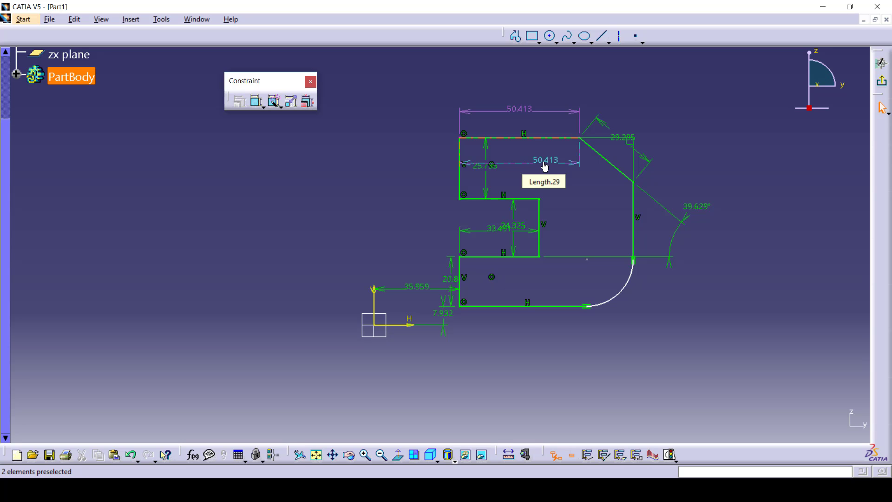
left_click(543, 167)
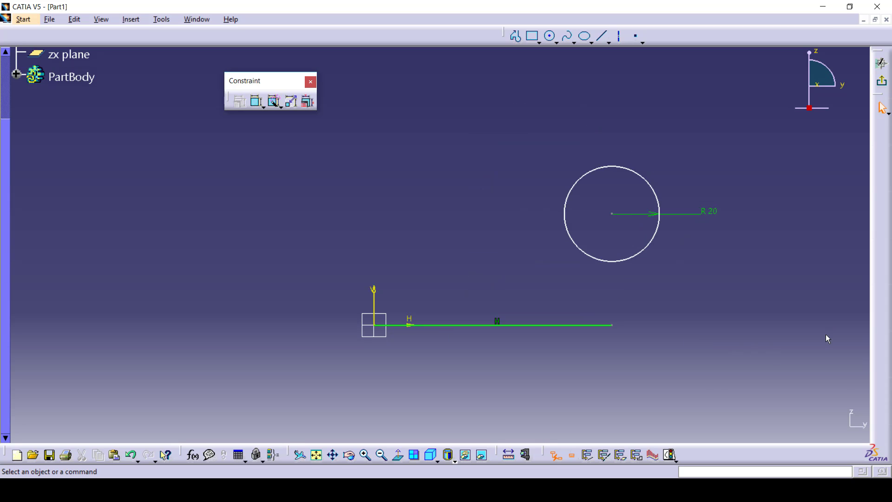
Apply a Contact Constraint between the R 20 circle and the horizontal line
left_click(263, 107)
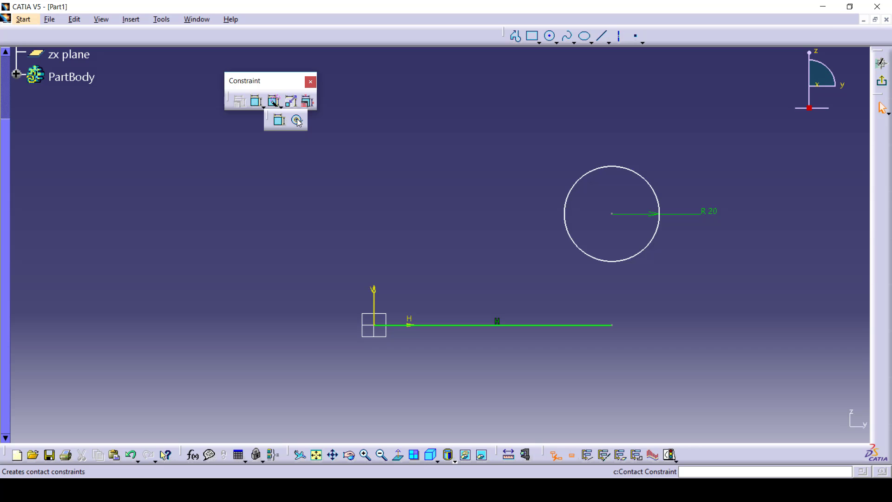
left_click(297, 120)
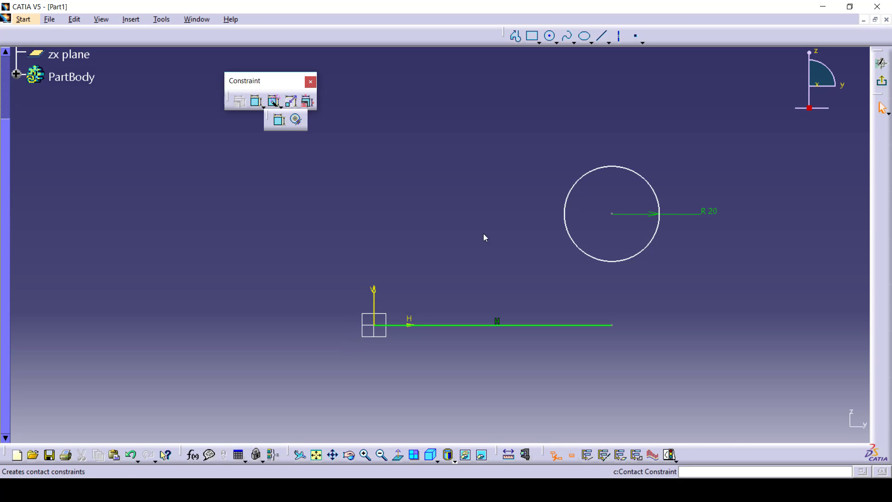
left_click(607, 263)
left_click(601, 326)
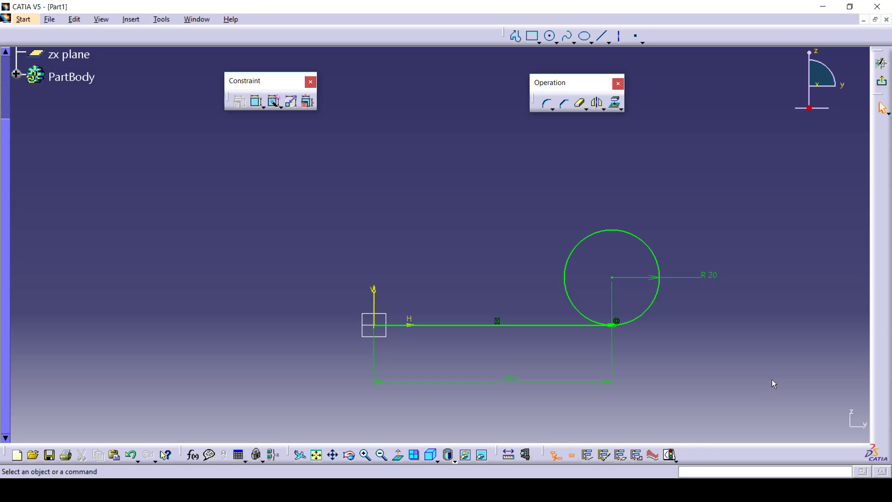
Animate the line's length dimension one way from 100 mm to 200 mm in 10 steps with Animate Constraint
left_click(293, 109)
left_click(490, 383)
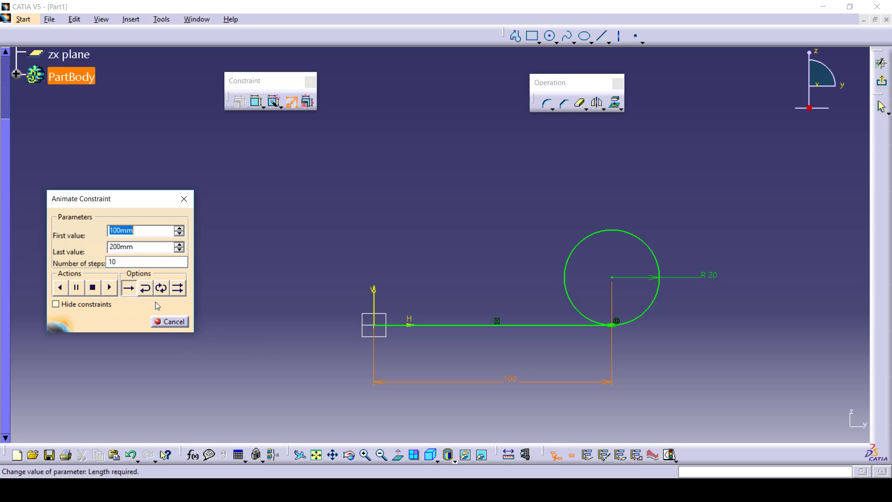
left_click(110, 287)
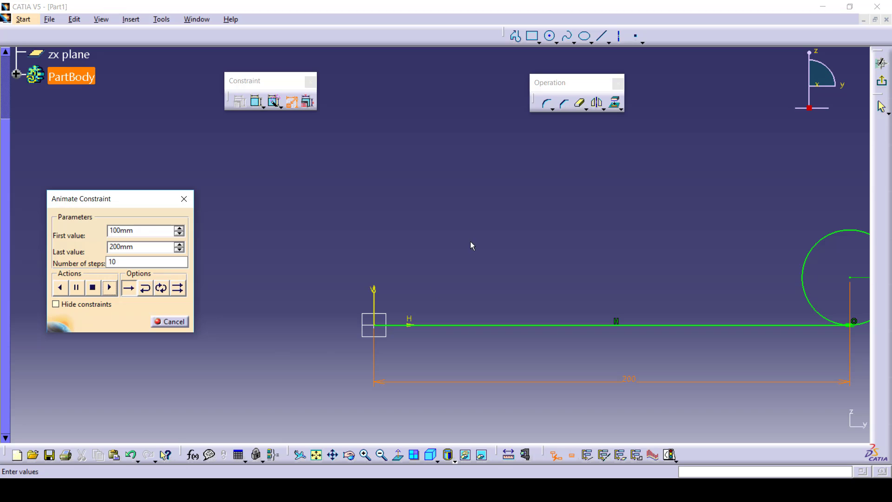
left_click(109, 288)
Run the length animation in loop mode with the whole line and circle in view
middle_click_drag(426, 191, 437, 219)
left_click(426, 191)
middle_click_drag(570, 233, 539, 233)
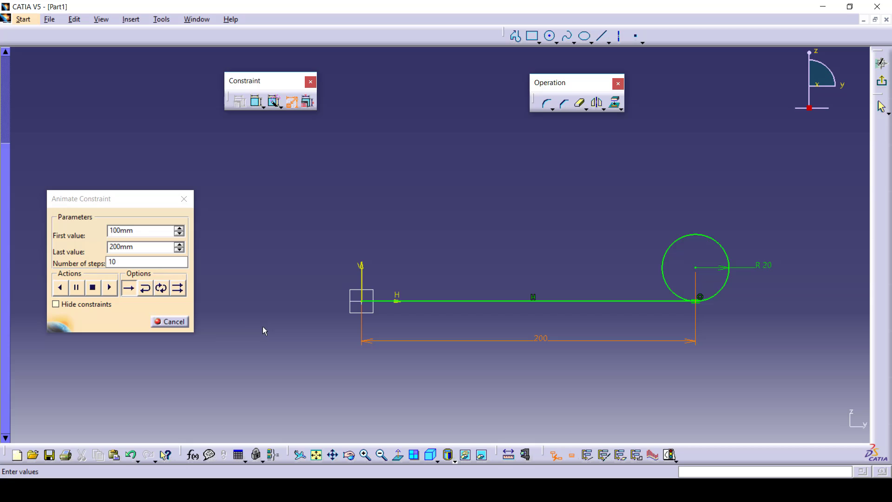
left_click(161, 288)
left_click(109, 288)
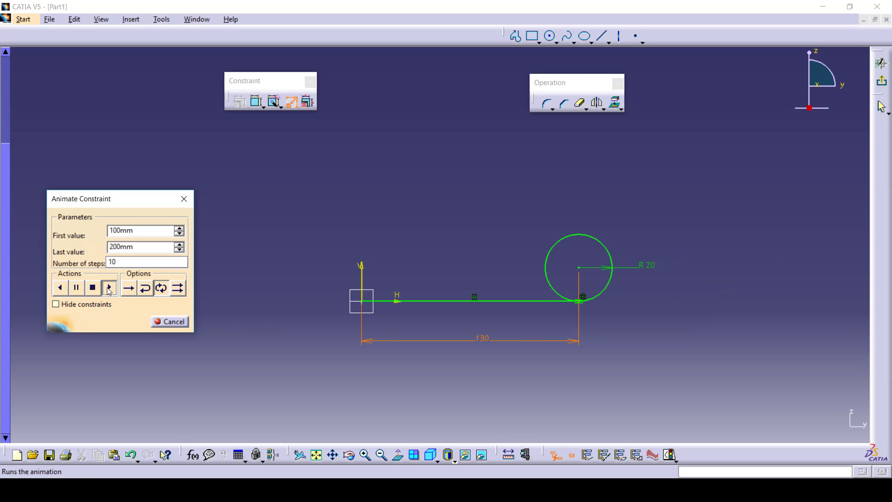